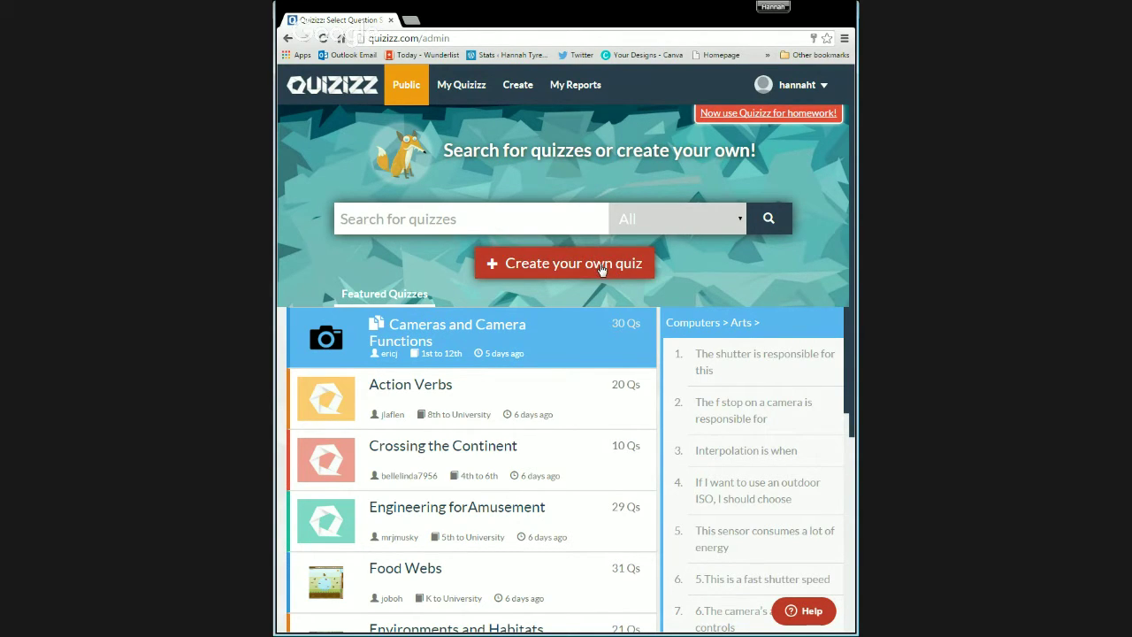
Create a new public quiz in English named "Tech Tools"
{"action": "left_click", "coordinate": [600, 269]}
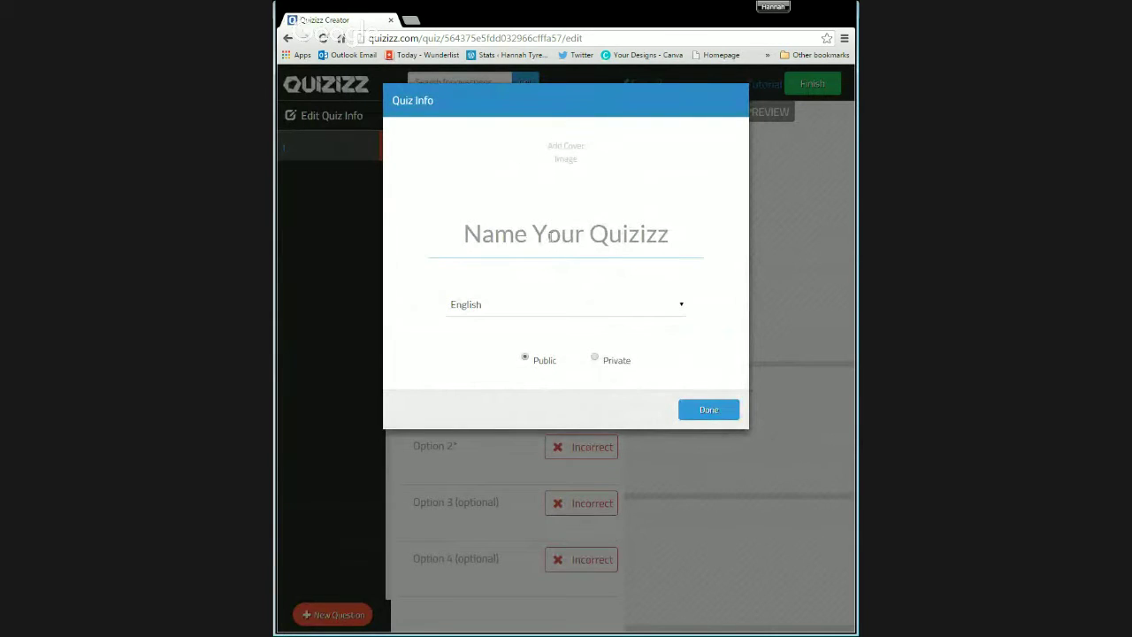
{"action": "type", "text": "T"}
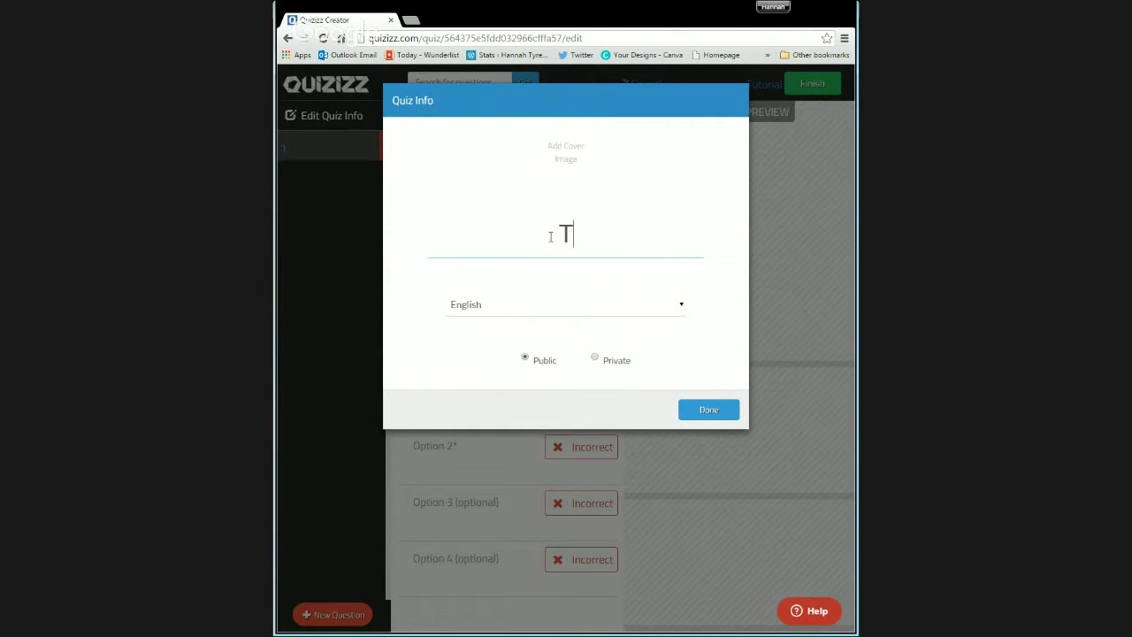
{"action": "type", "text": "ech Tools"}
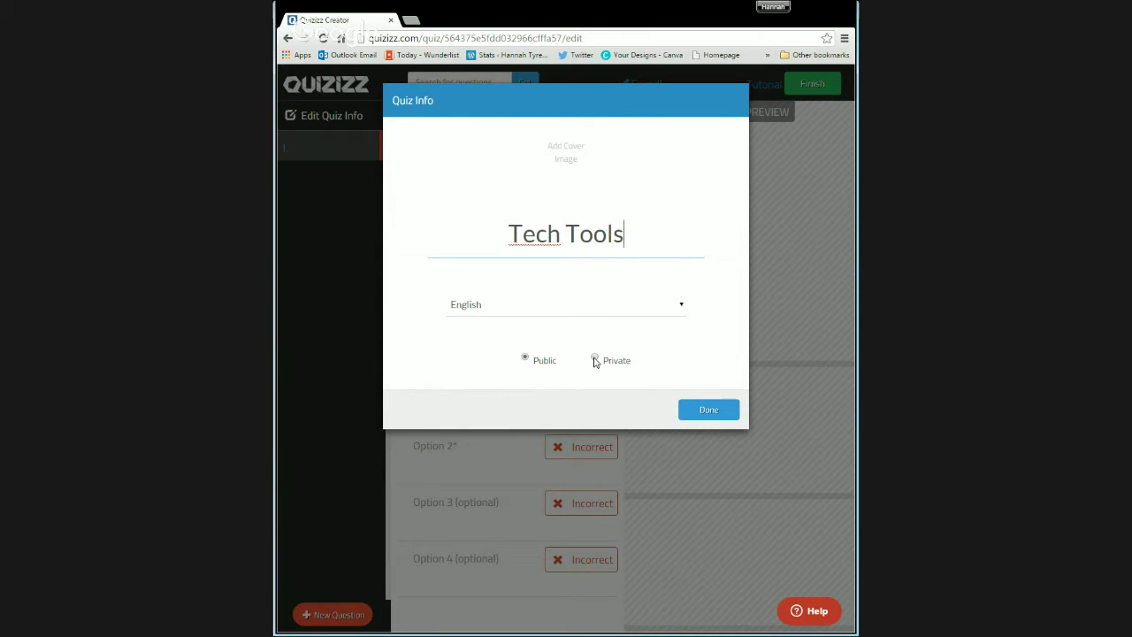
{"action": "left_click", "coordinate": [566, 160]}
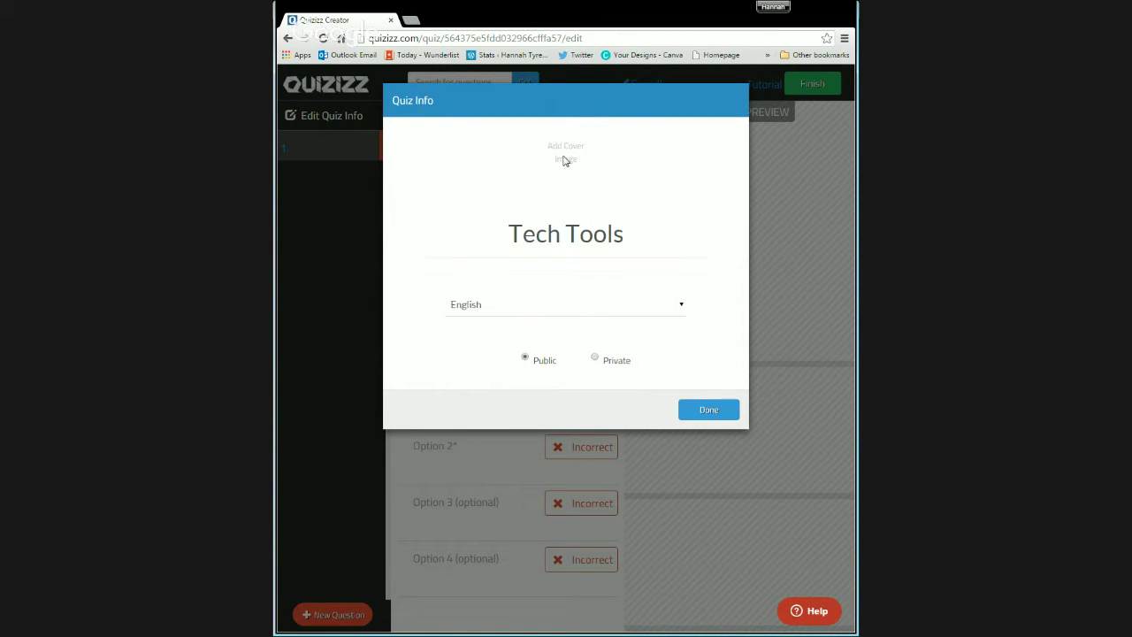
{"action": "left_click", "coordinate": [712, 410]}
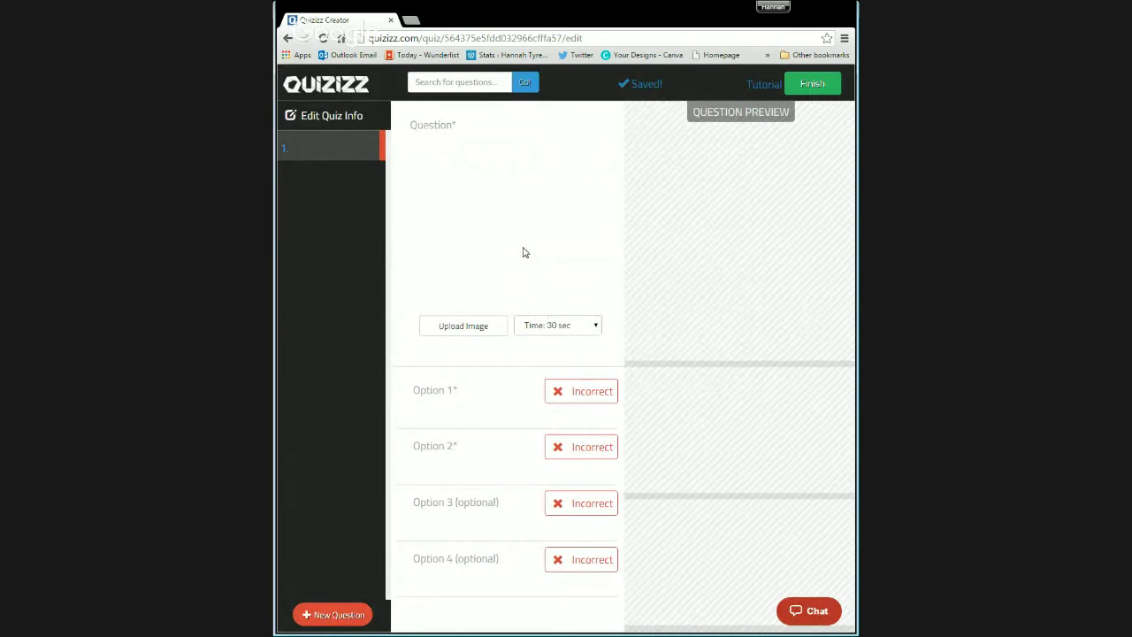
Enter "What's the greatest quiz tool?" as the text of the first question
{"action": "left_click", "coordinate": [436, 121]}
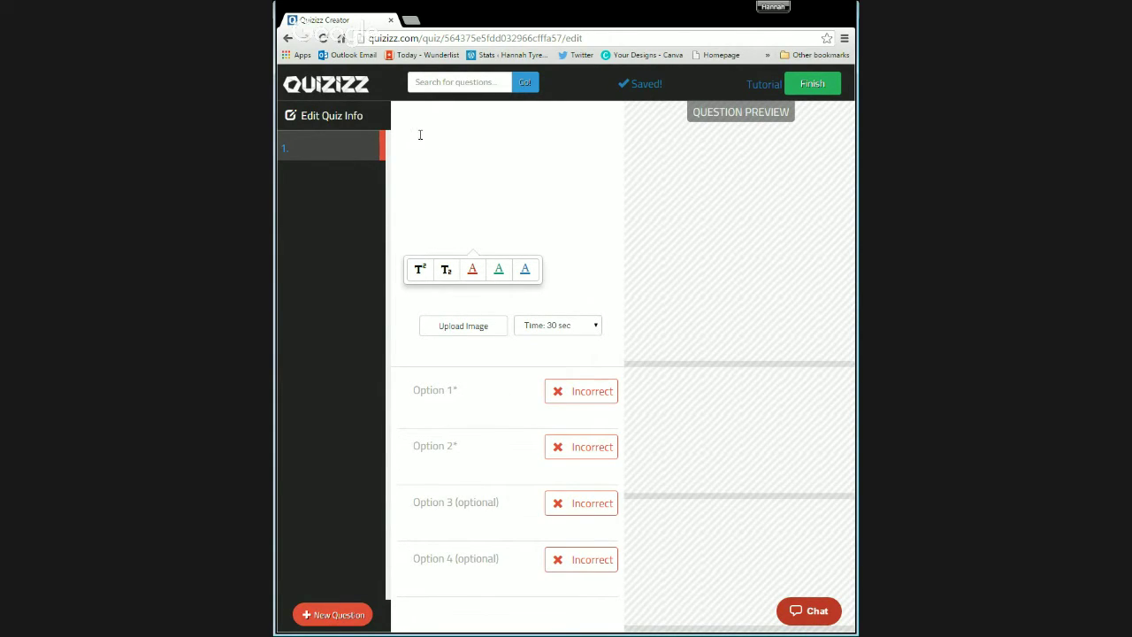
{"action": "type", "text": "What;"}
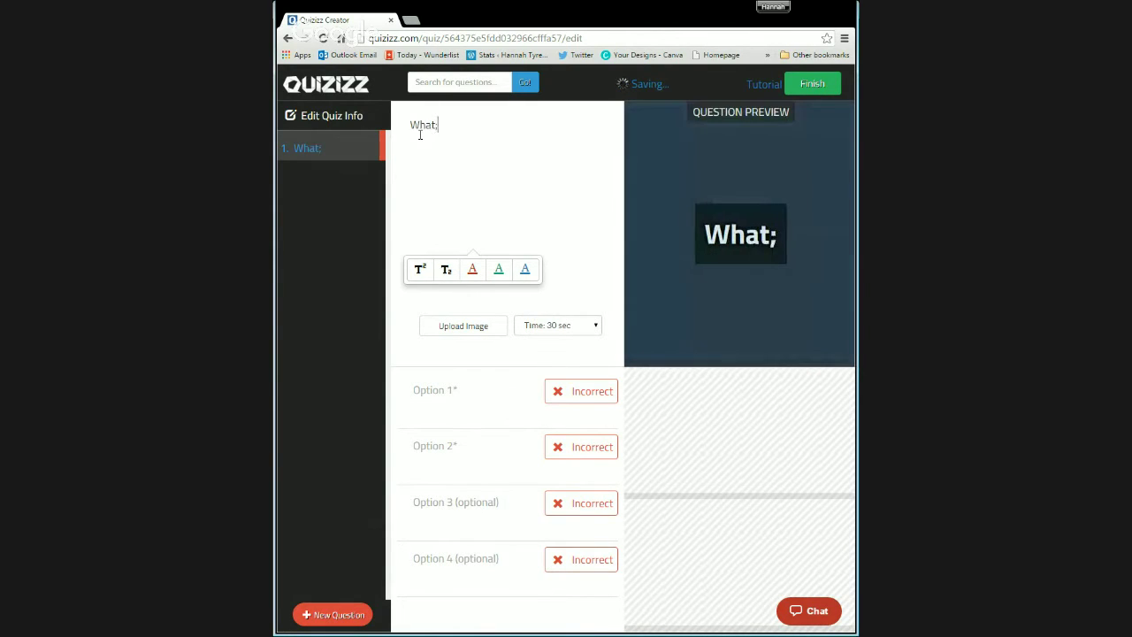
{"action": "key", "text": "BackSpace"}
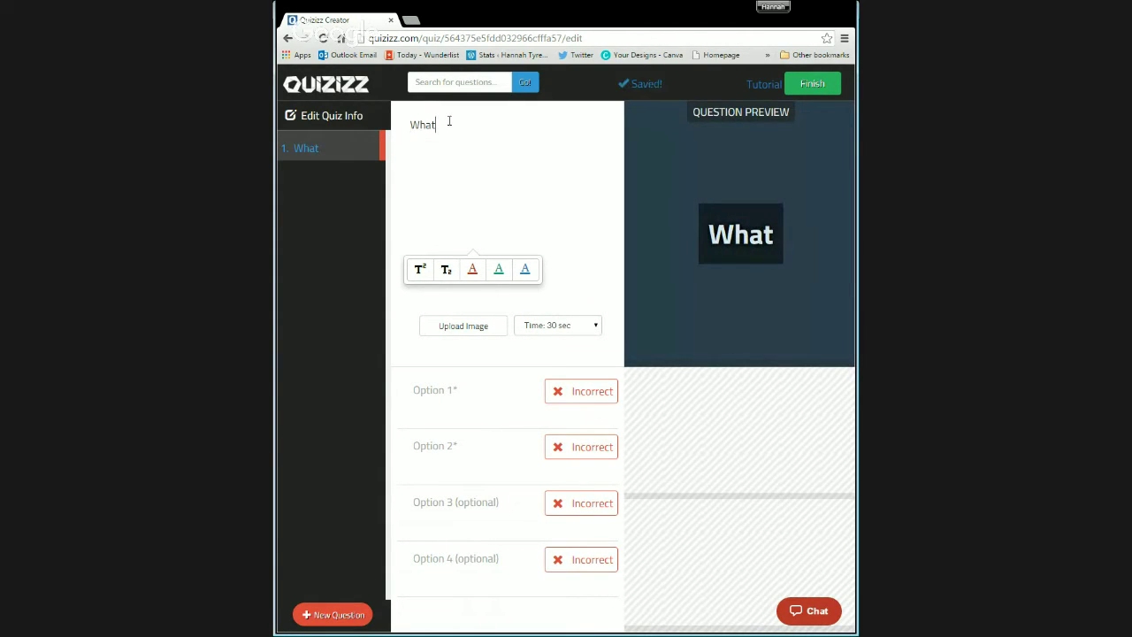
{"action": "type", "text": "'s the gr"}
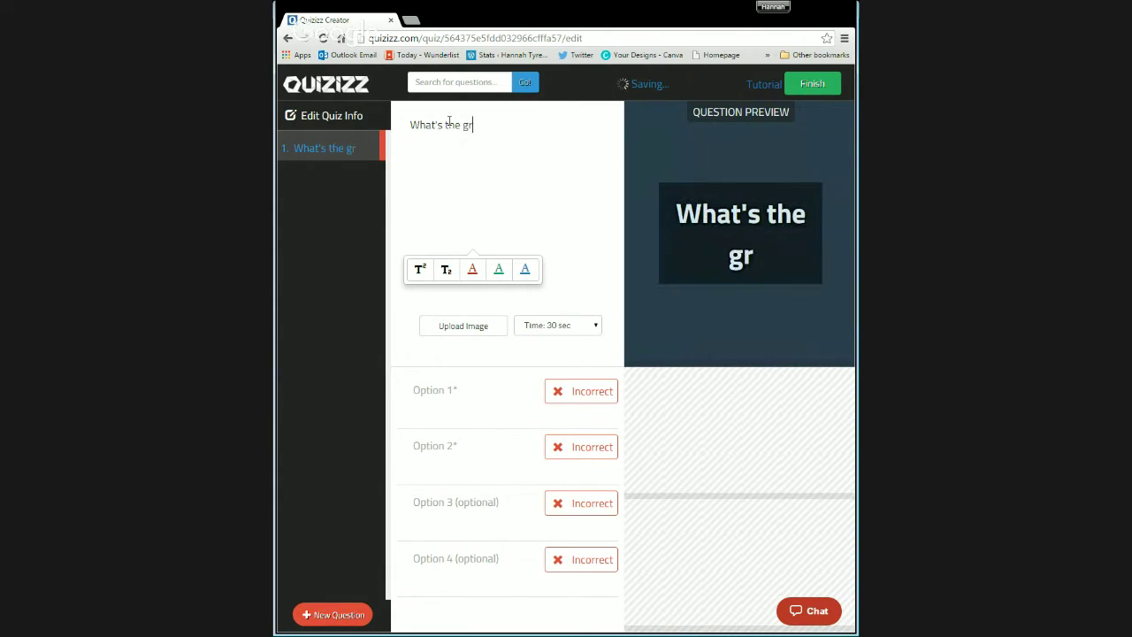
{"action": "type", "text": "eatest "}
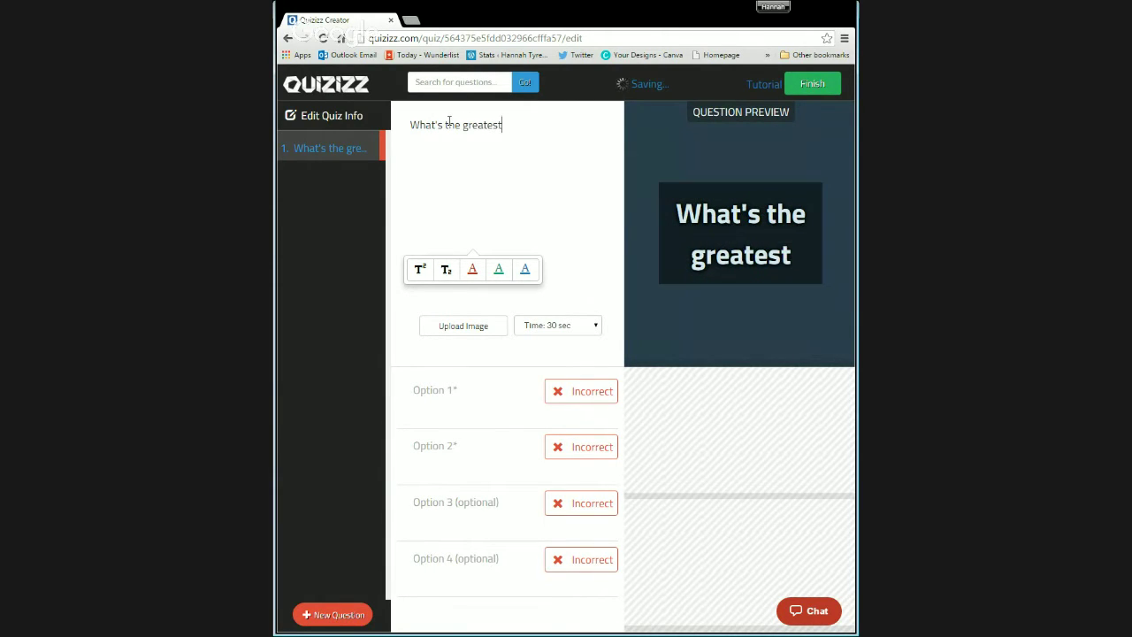
{"action": "type", "text": "quiz"}
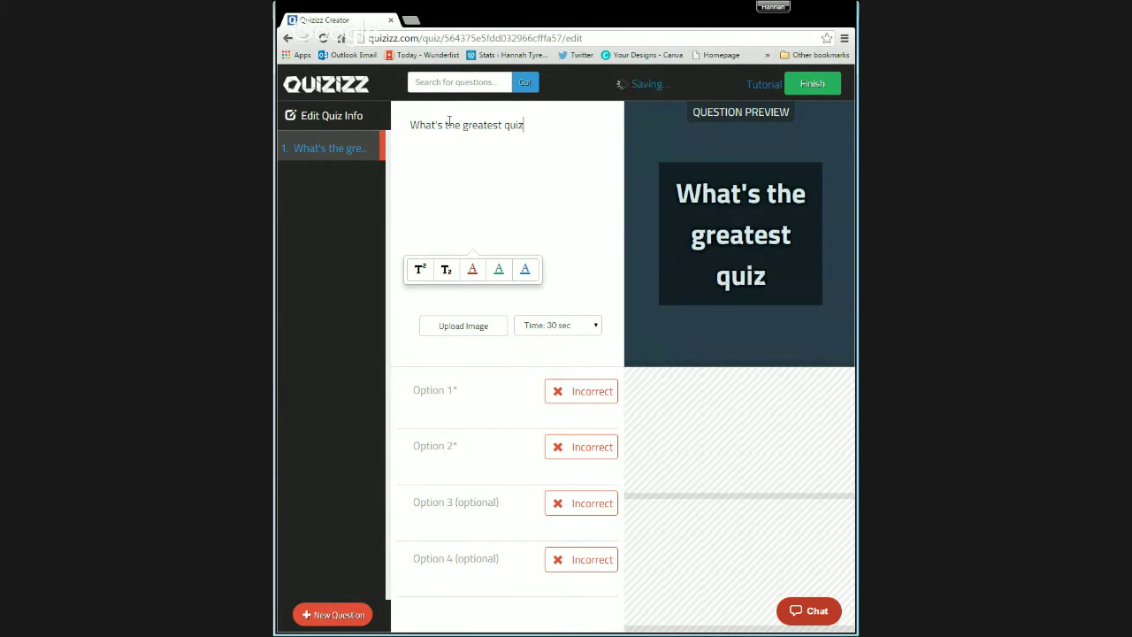
{"action": "type", "text": " tool?"}
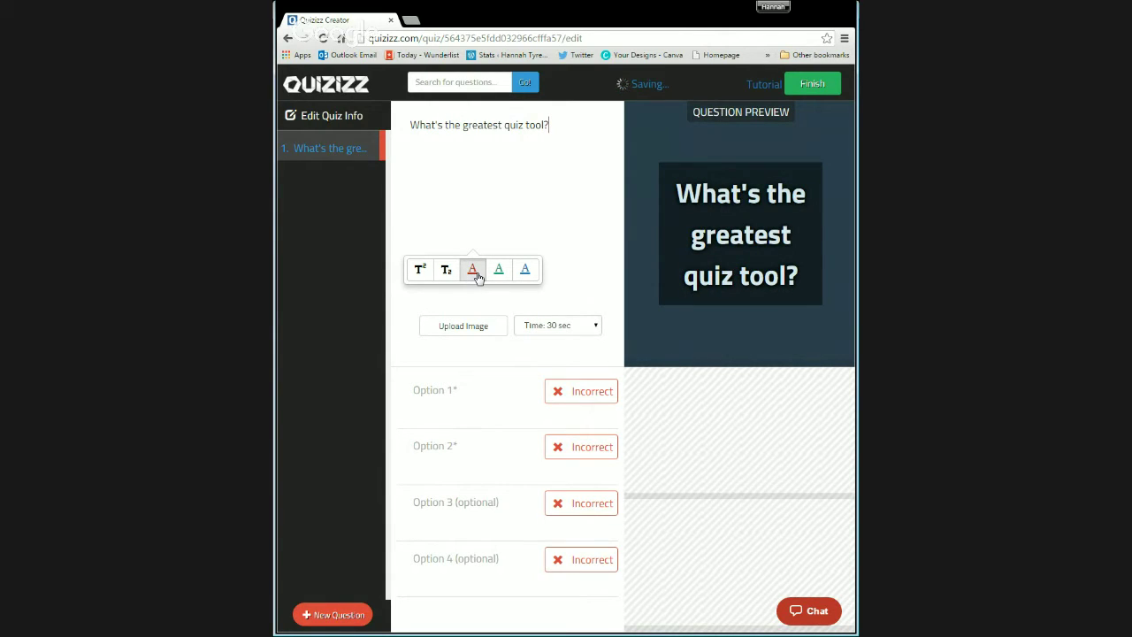
{"action": "left_click", "coordinate": [524, 273]}
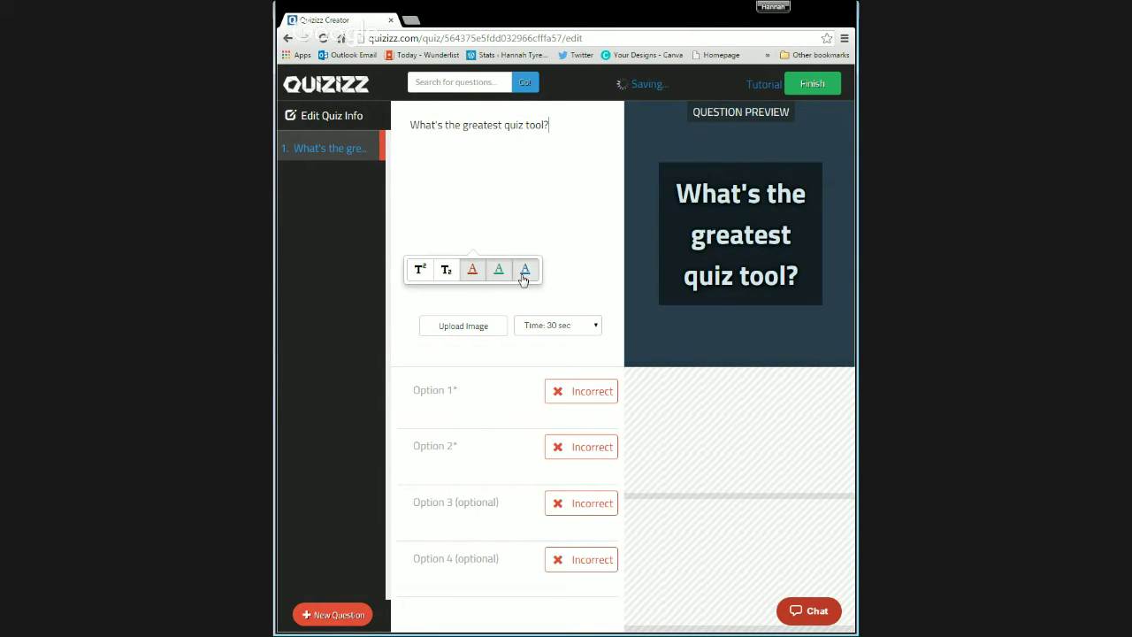
{"action": "left_click", "coordinate": [470, 275]}
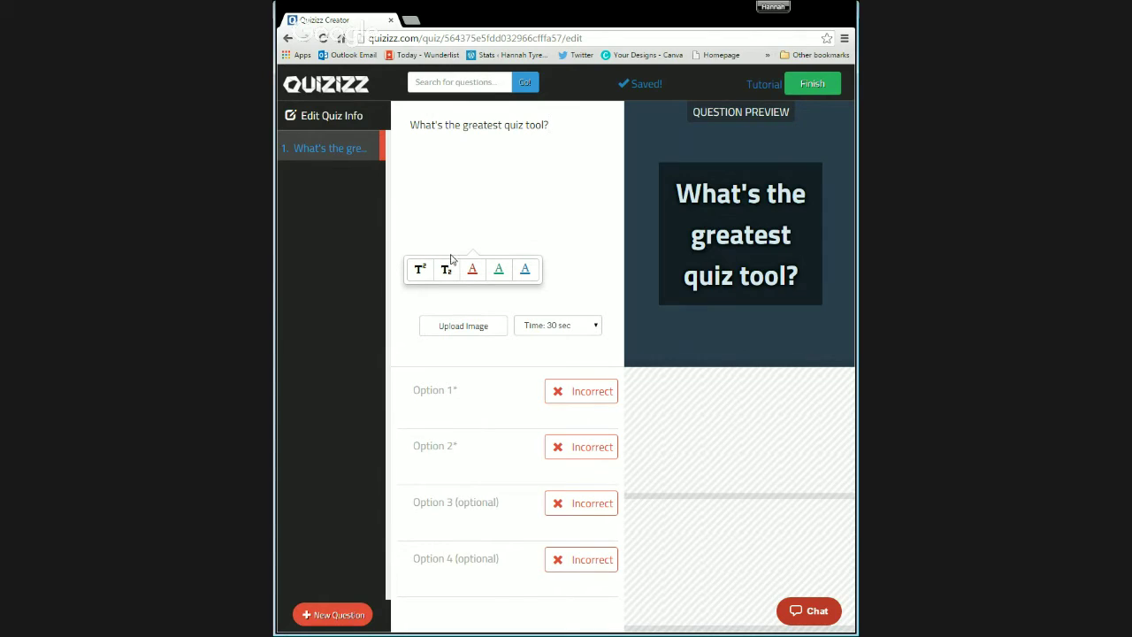
Set the first question's time limit to 10 seconds
{"action": "left_click", "coordinate": [573, 325]}
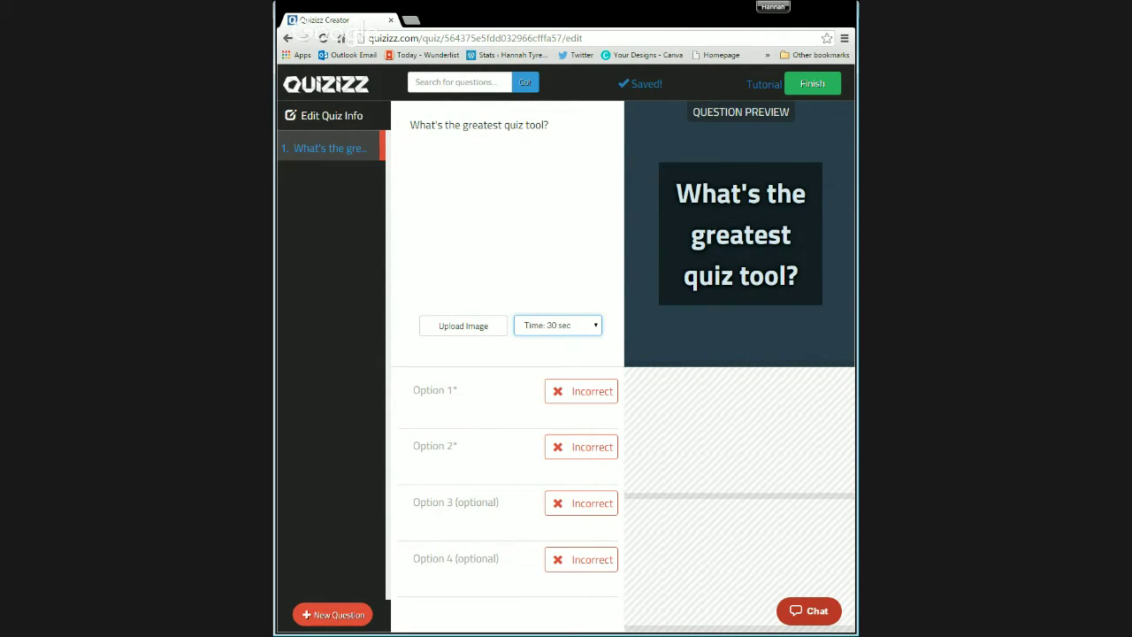
{"action": "left_click", "coordinate": [569, 359]}
{"action": "left_click", "coordinate": [459, 403]}
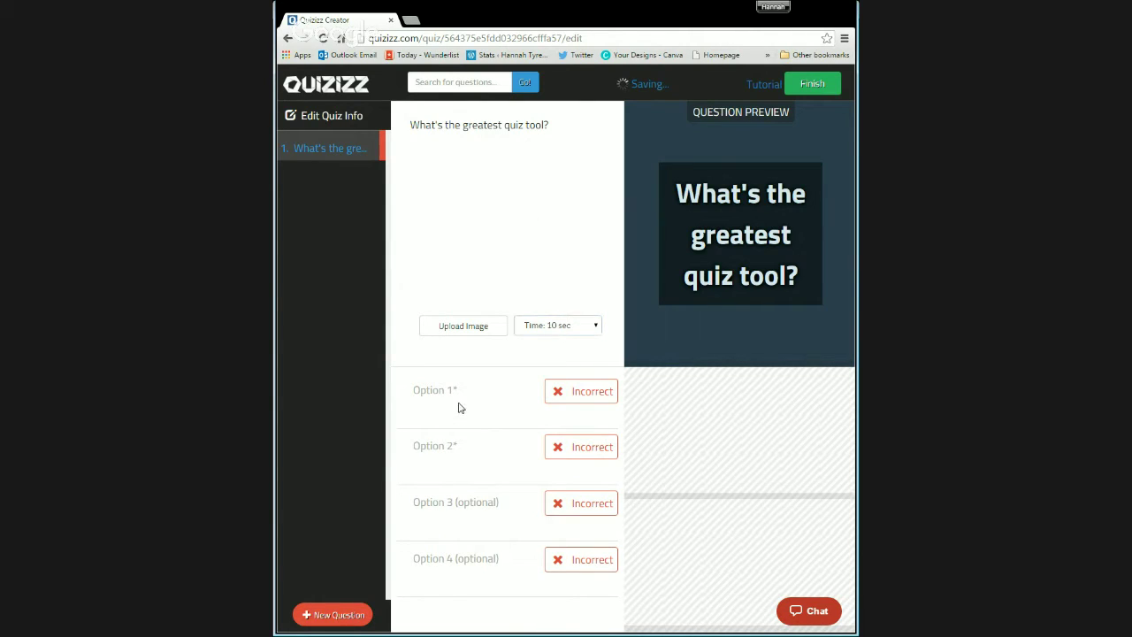
Fill in the four answer options Quizizz, Socrative, Kahoot and Quizster, and mark Quizizz as correct
{"action": "left_click", "coordinate": [444, 389]}
{"action": "type", "text": "Quizizz"}
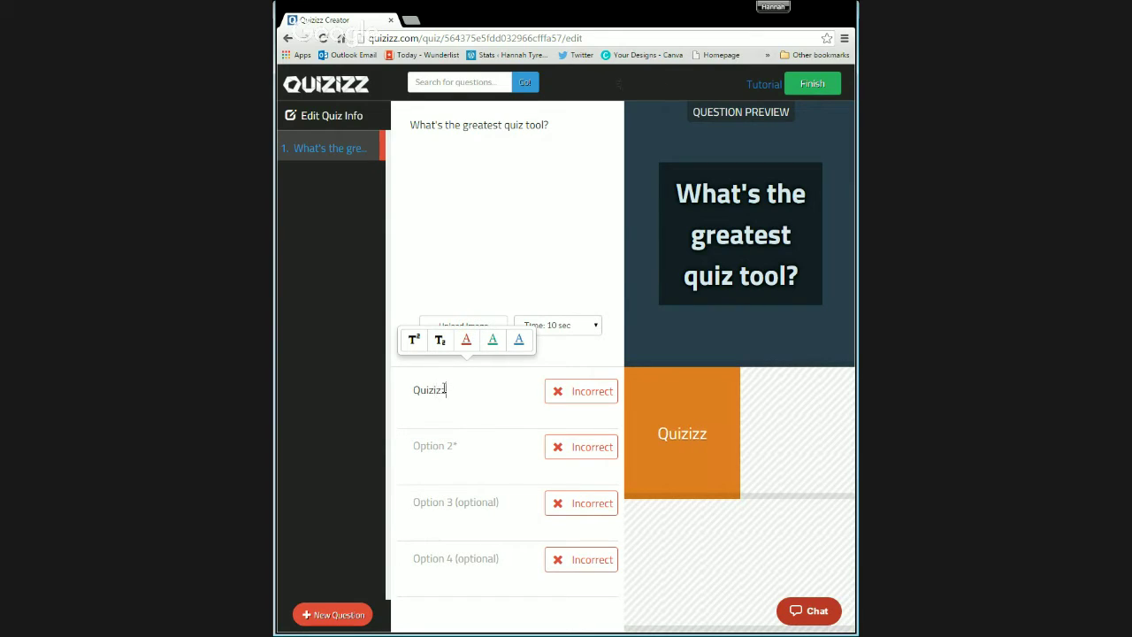
{"action": "left_click", "coordinate": [448, 451]}
{"action": "type", "text": "Socrative"}
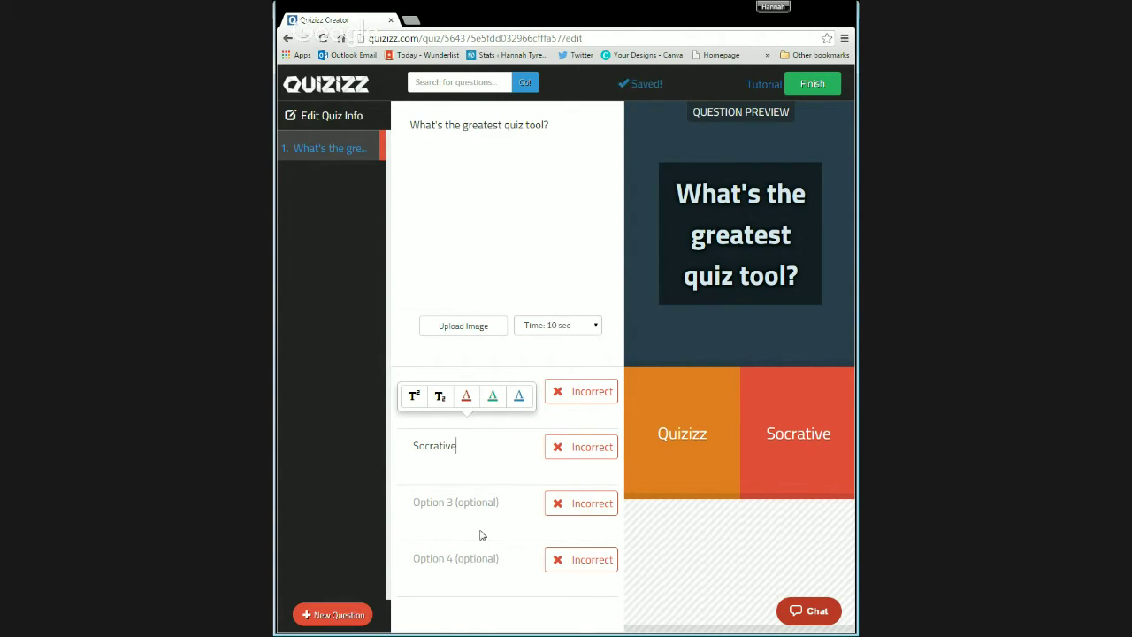
{"action": "left_click", "coordinate": [492, 501]}
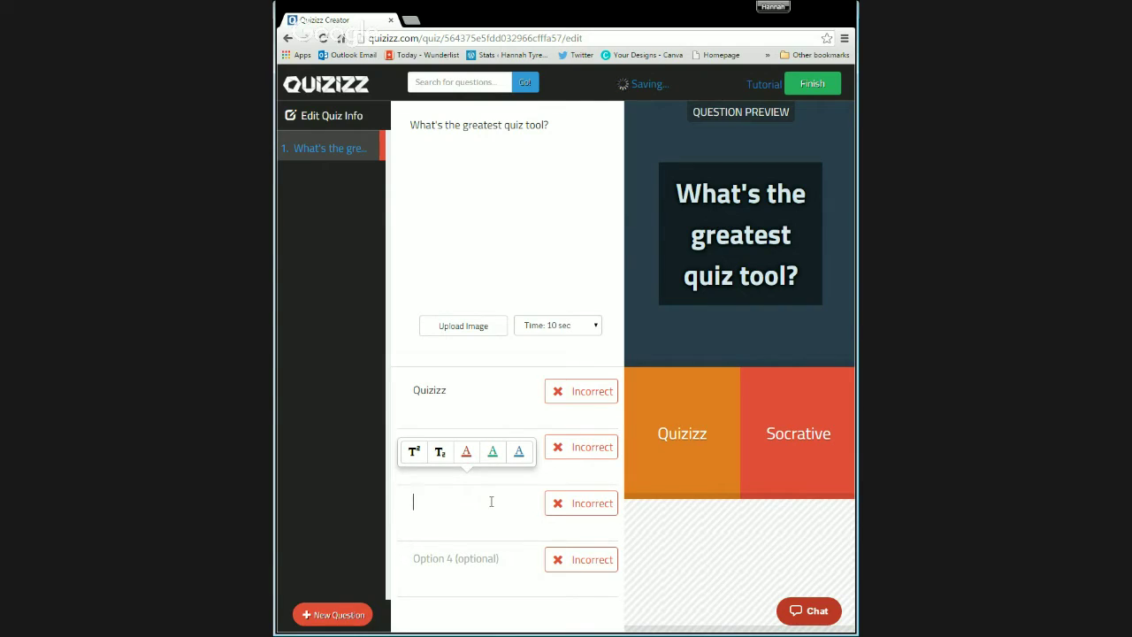
{"action": "type", "text": "Kahoot"}
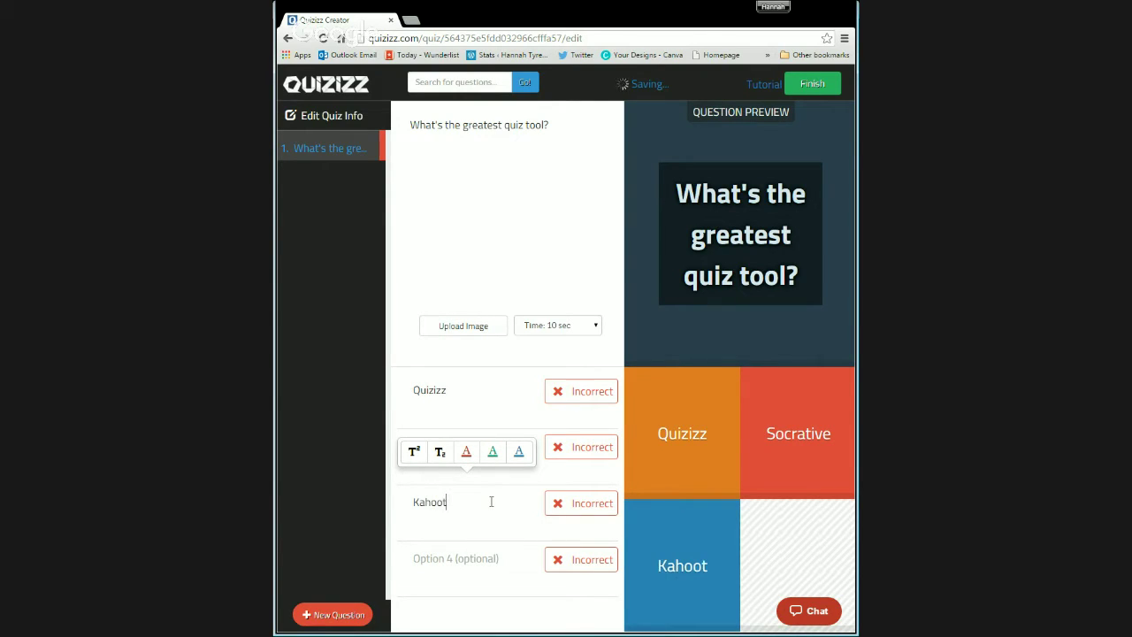
{"action": "left_click", "coordinate": [474, 561]}
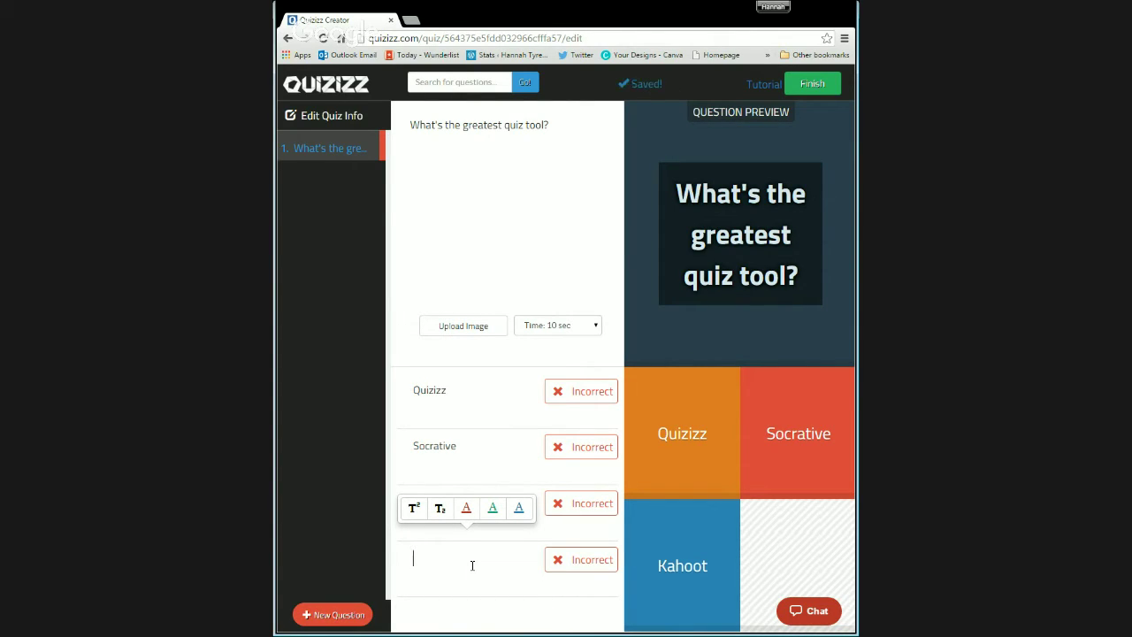
{"action": "type", "text": "Qu"}
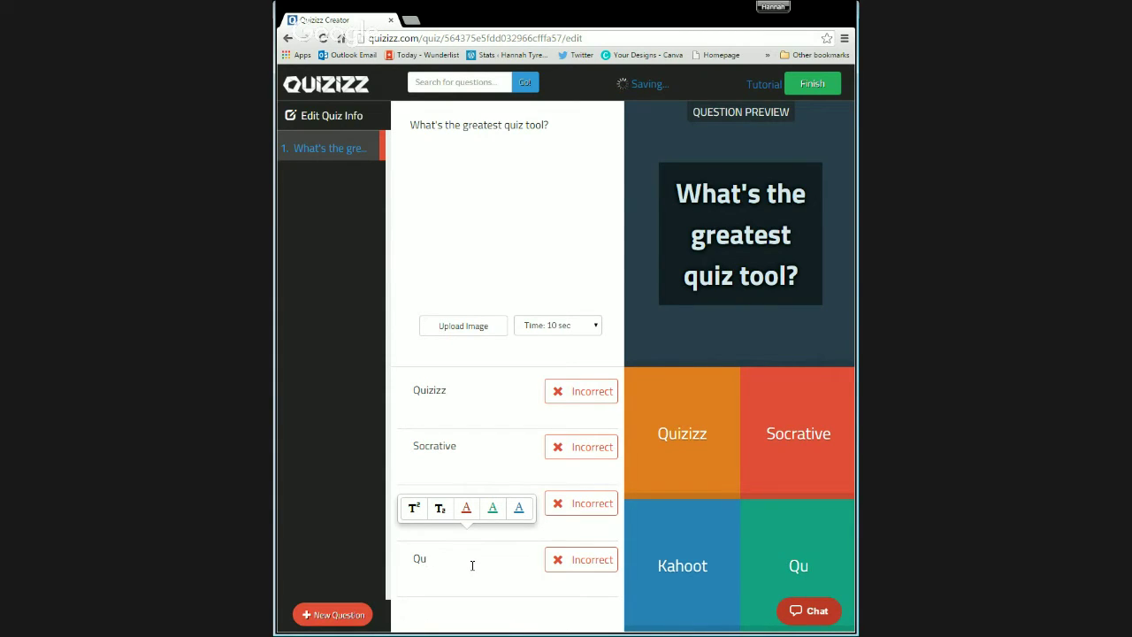
{"action": "type", "text": "iizster"}
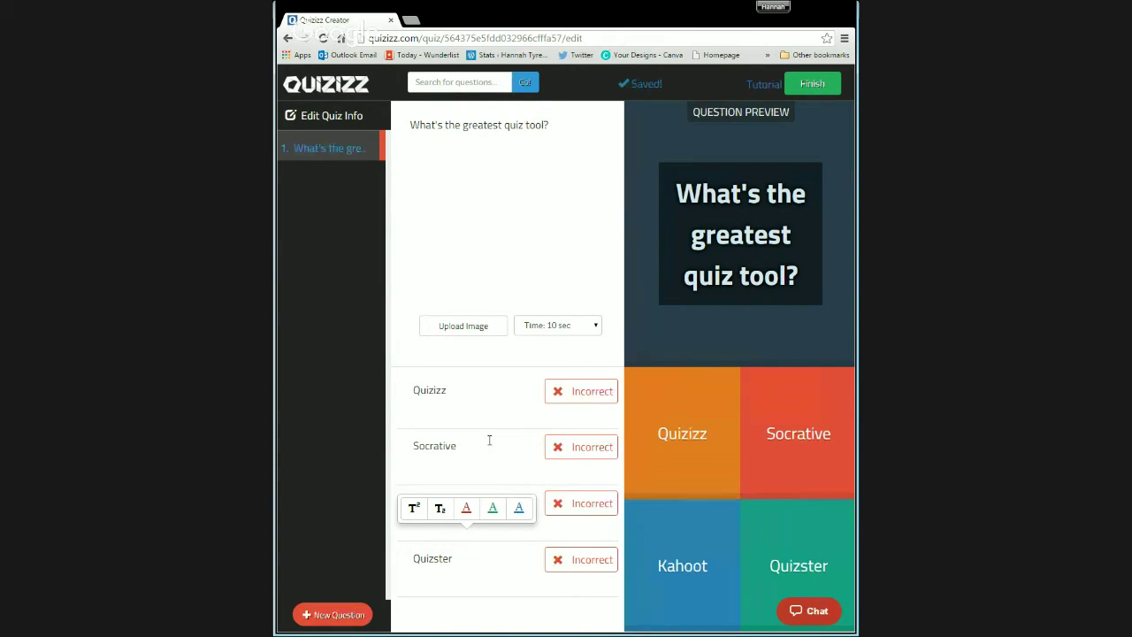
{"action": "left_click", "coordinate": [567, 391]}
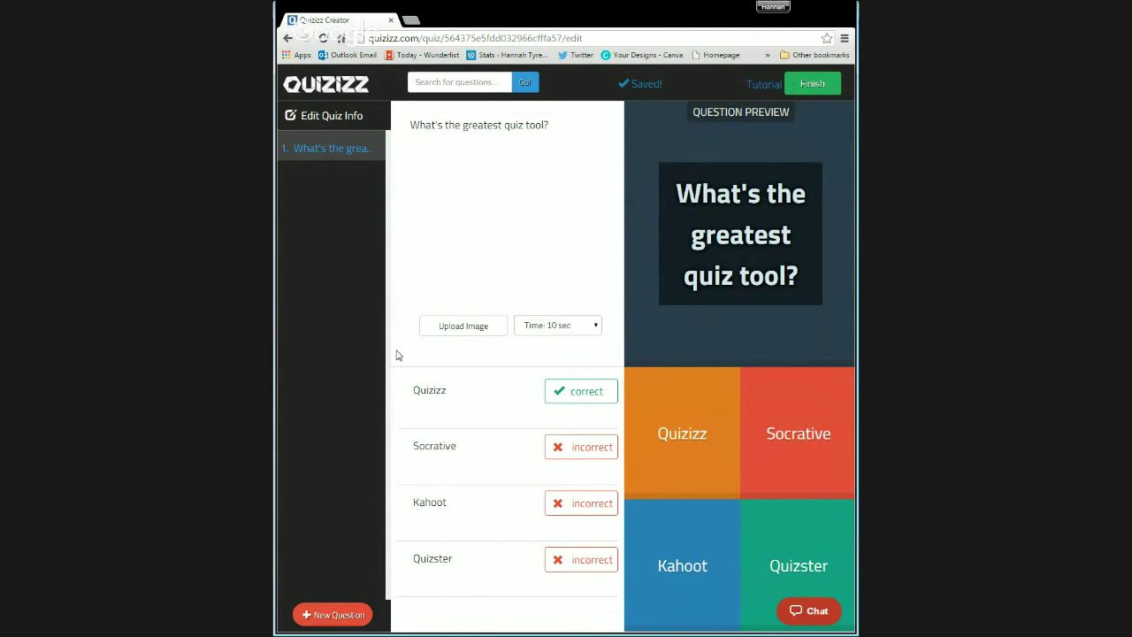
Add a second question with the text "What tool have I used for this video?"
{"action": "mouse_move", "coordinate": [321, 165]}
{"action": "mouse_move", "coordinate": [361, 147]}
{"action": "left_click", "coordinate": [337, 615]}
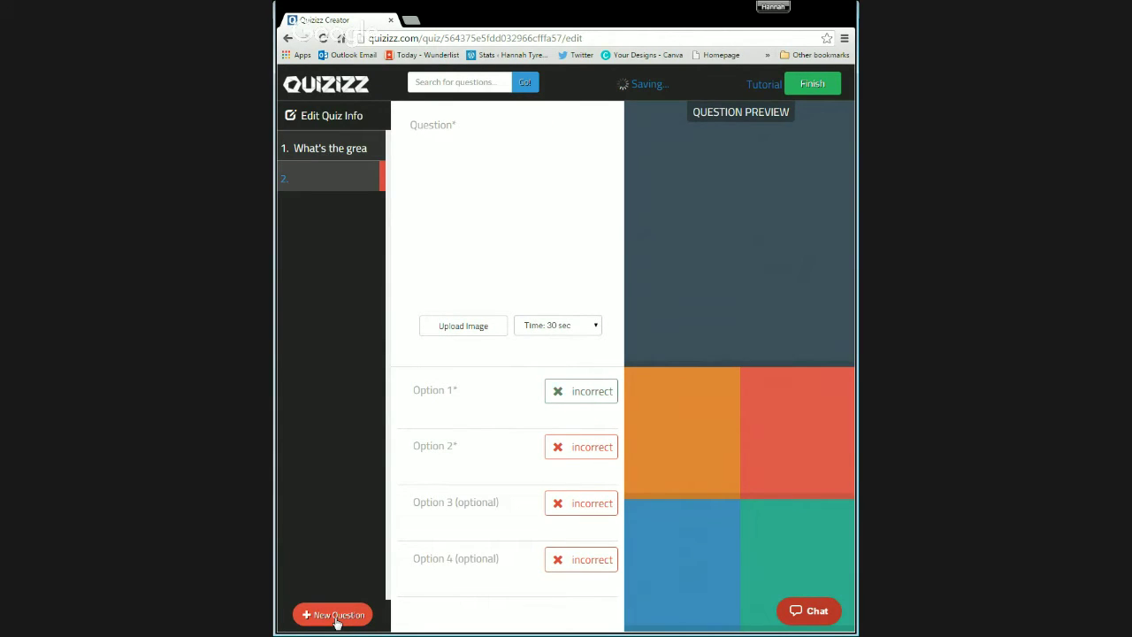
{"action": "type", "text": "What"}
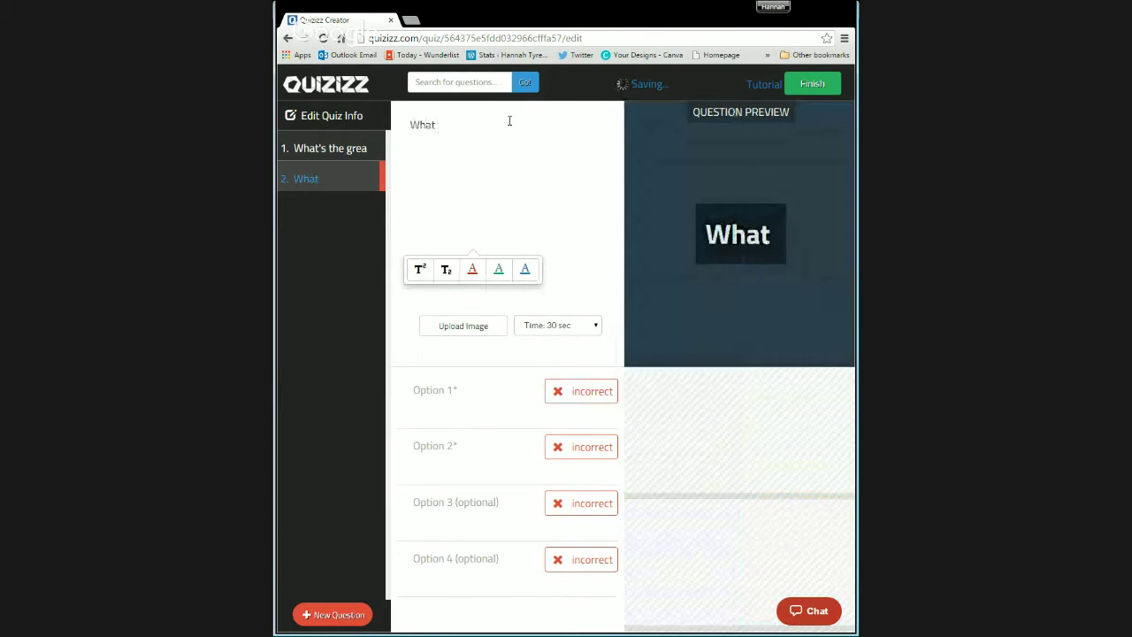
{"action": "type", "text": " tool "}
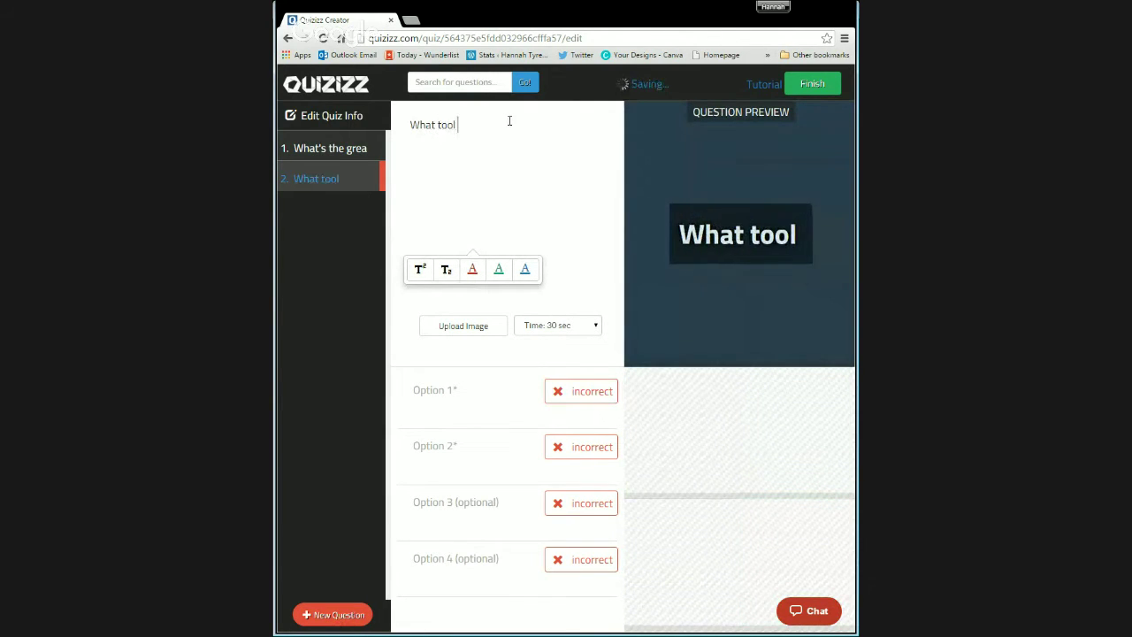
{"action": "type", "text": "have I used"}
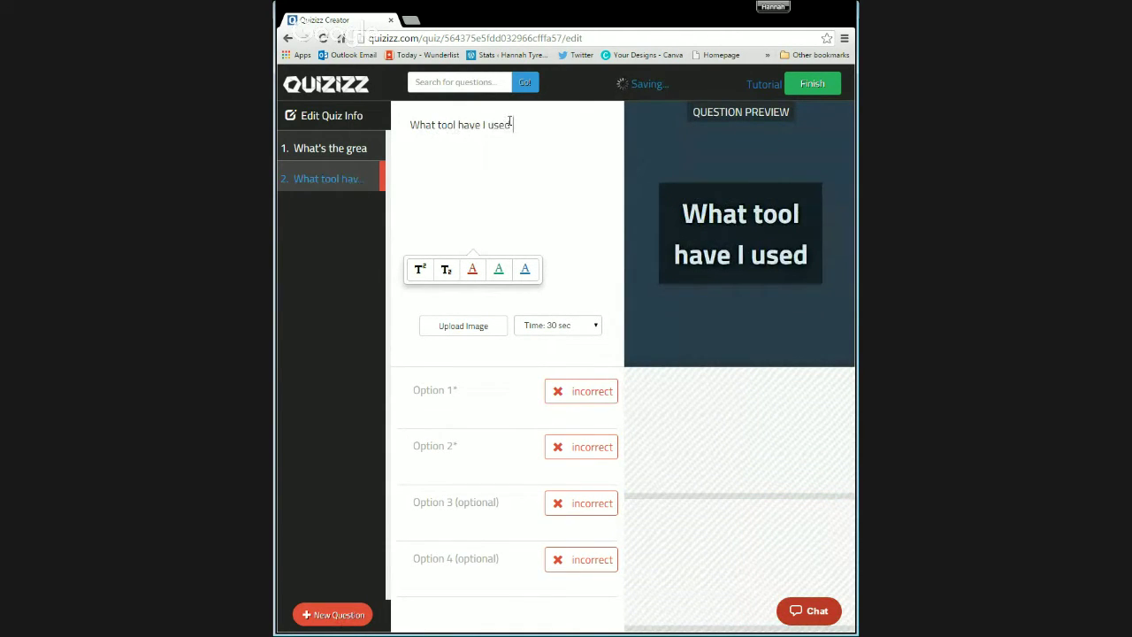
{"action": "type", "text": " for thi"}
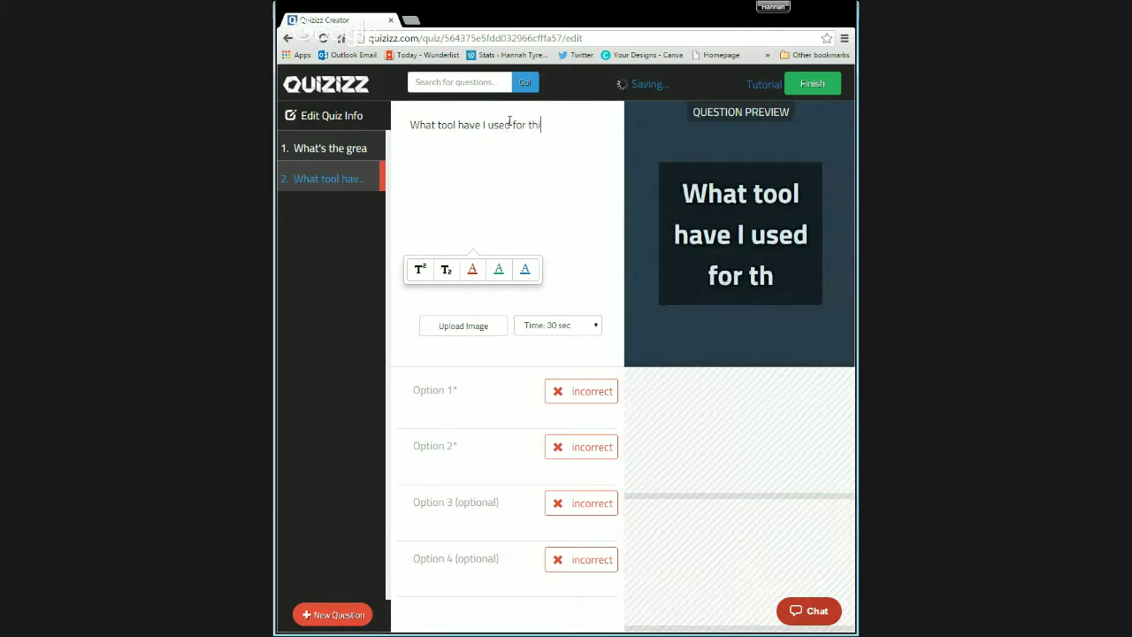
{"action": "type", "text": "s video?"}
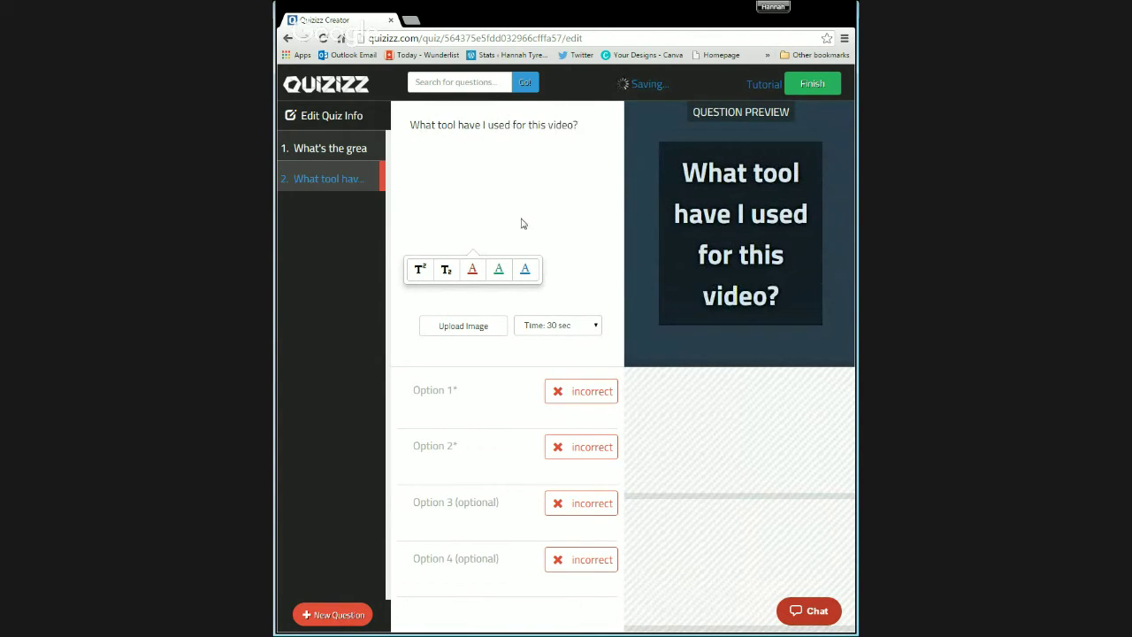
Enter "Google Hangout" and "Skype" as the first two answer options of the second question
{"action": "left_click", "coordinate": [443, 393]}
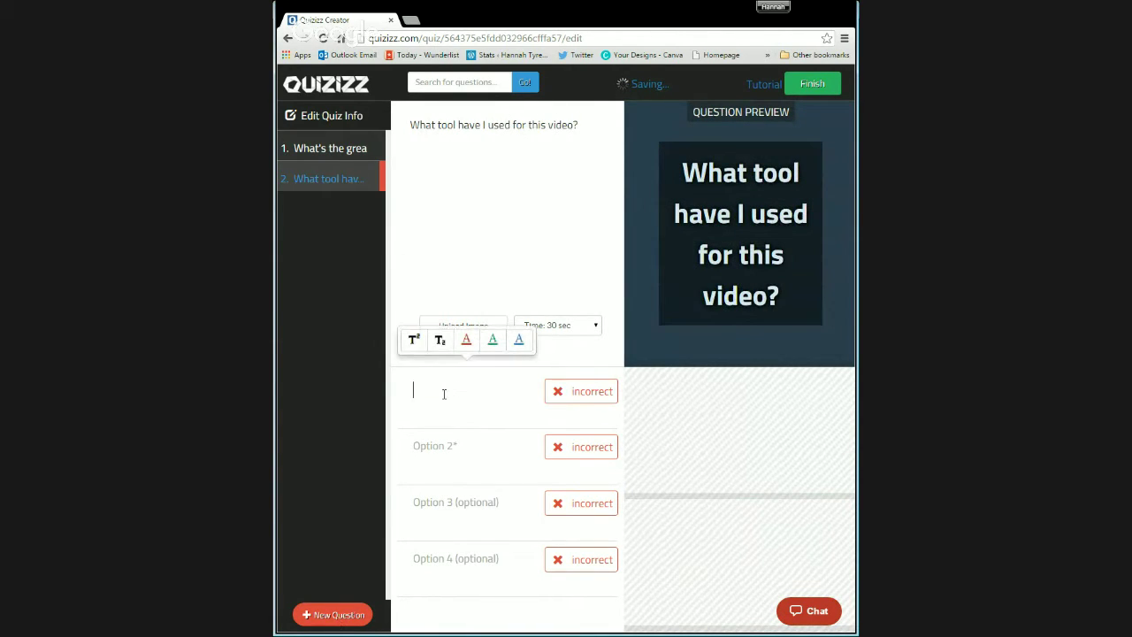
{"action": "type", "text": "Google"}
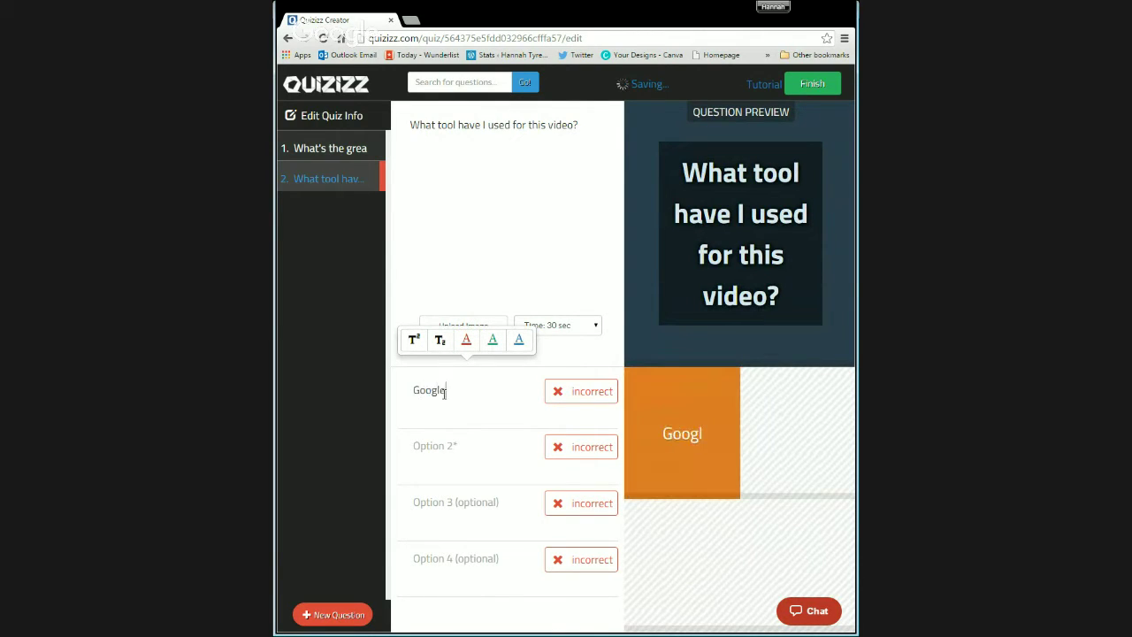
{"action": "type", "text": " Hangout"}
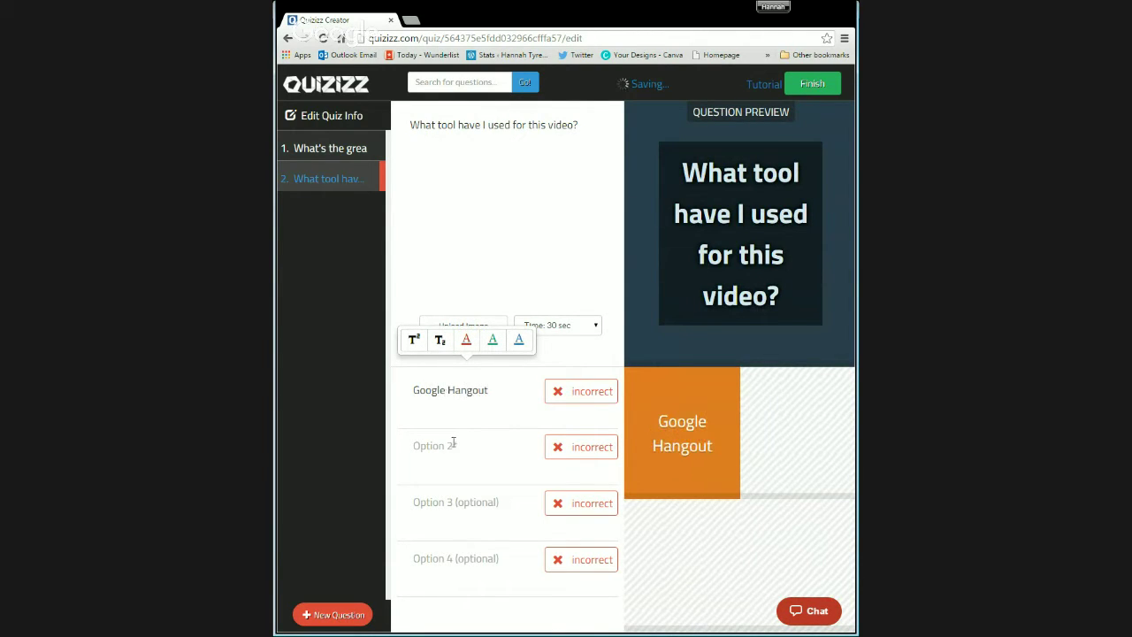
{"action": "left_click", "coordinate": [450, 461]}
{"action": "type", "text": "Sky"}
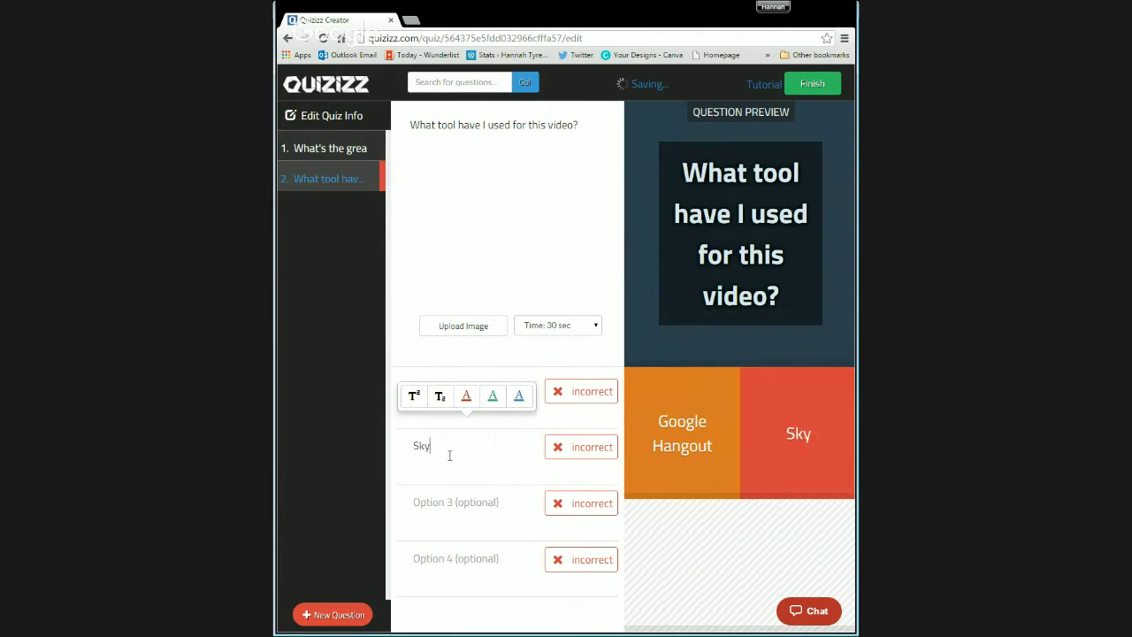
{"action": "type", "text": "pe"}
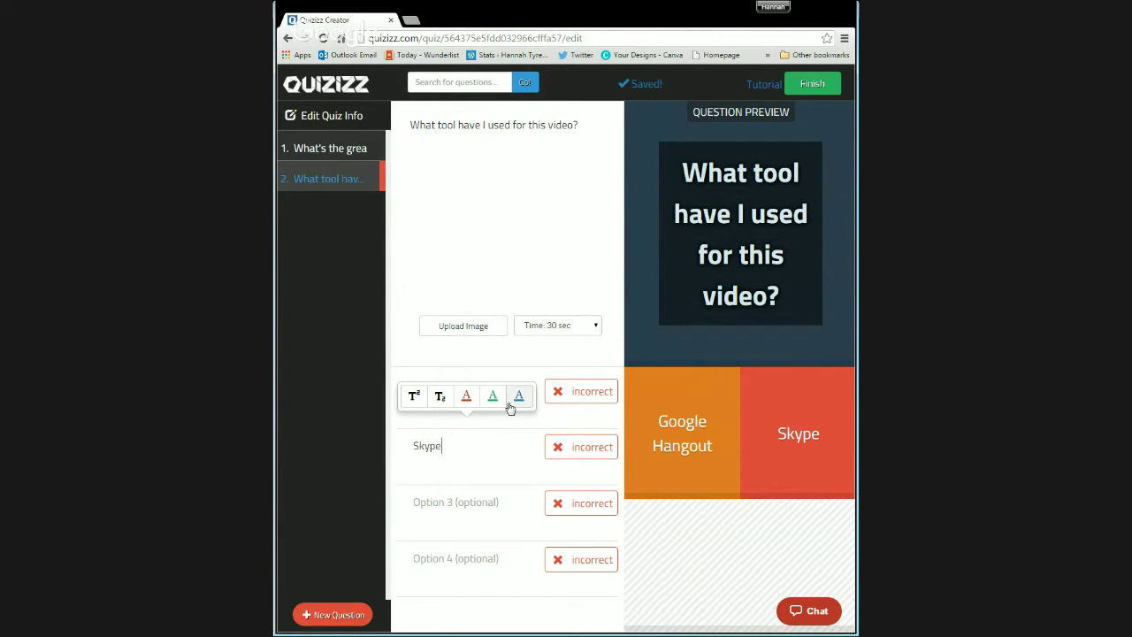
Change the second question's first option to "Skype" and its second to "Google Hangout", marking Google Hangout as correct
{"action": "left_click", "coordinate": [480, 416]}
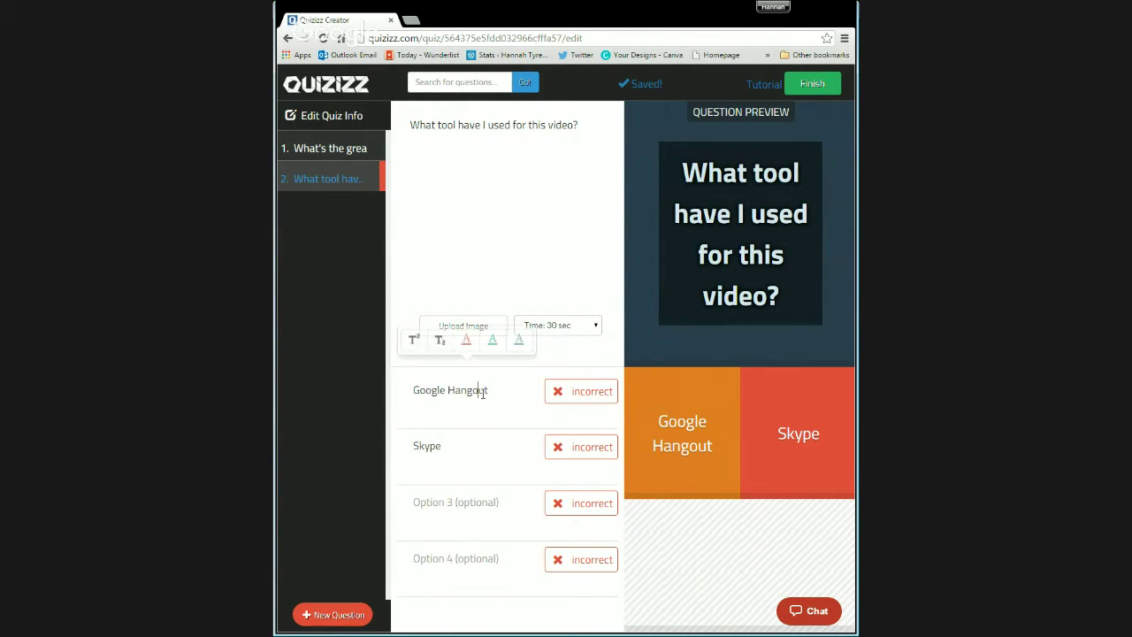
{"action": "left_click_drag", "start_coordinate": [482, 393], "coordinate": [372, 397]}
{"action": "type", "text": "Skype"}
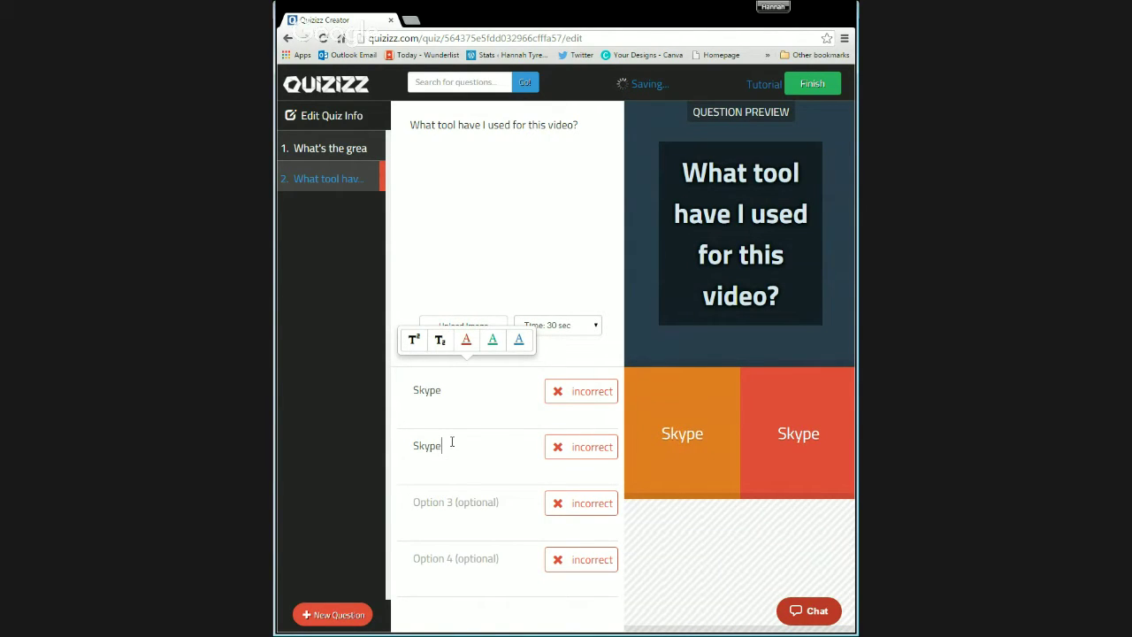
{"action": "left_click_drag", "start_coordinate": [451, 442], "coordinate": [412, 444]}
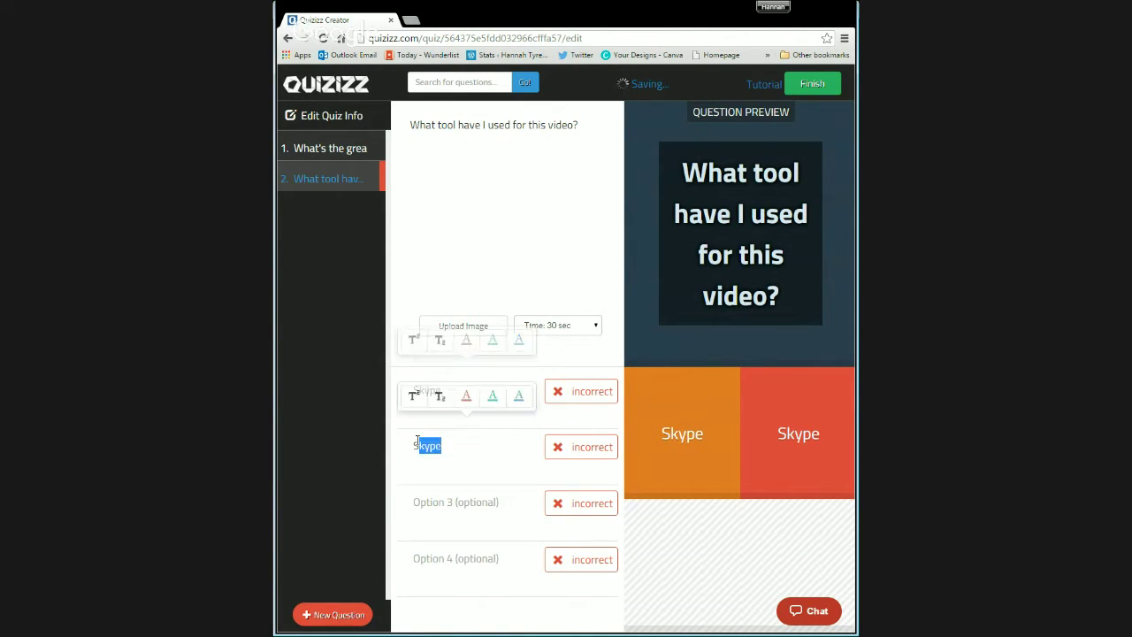
{"action": "type", "text": "Google Hangout"}
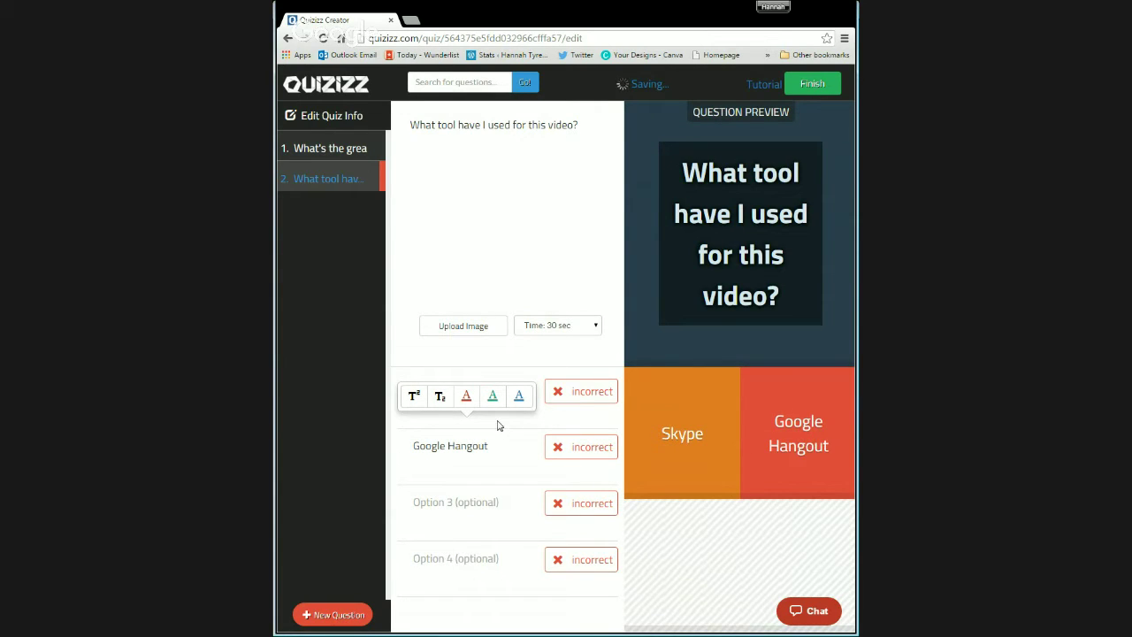
{"action": "left_click", "coordinate": [574, 395]}
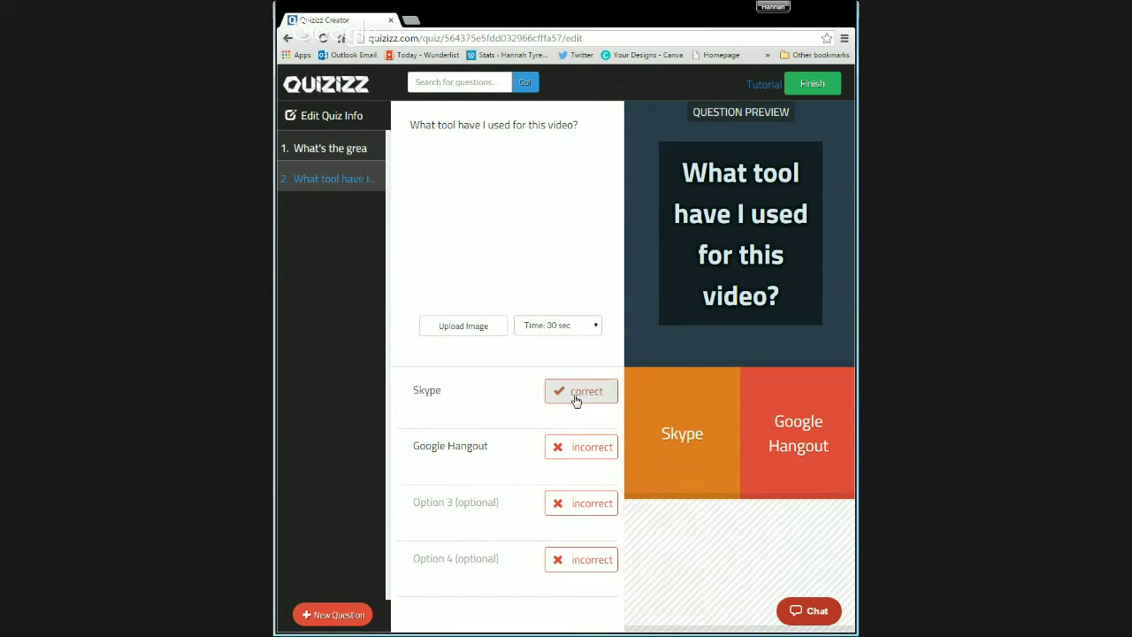
{"action": "left_click", "coordinate": [576, 449]}
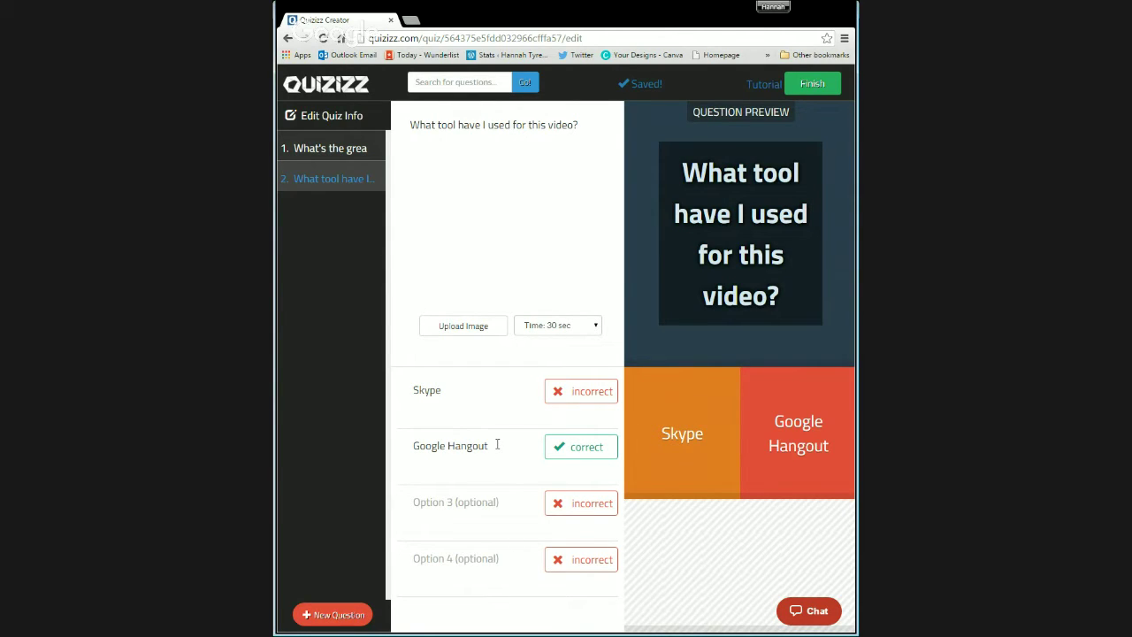
Finish and create the quiz with the subject Professional Development and the topic High School
{"action": "left_click", "coordinate": [812, 84]}
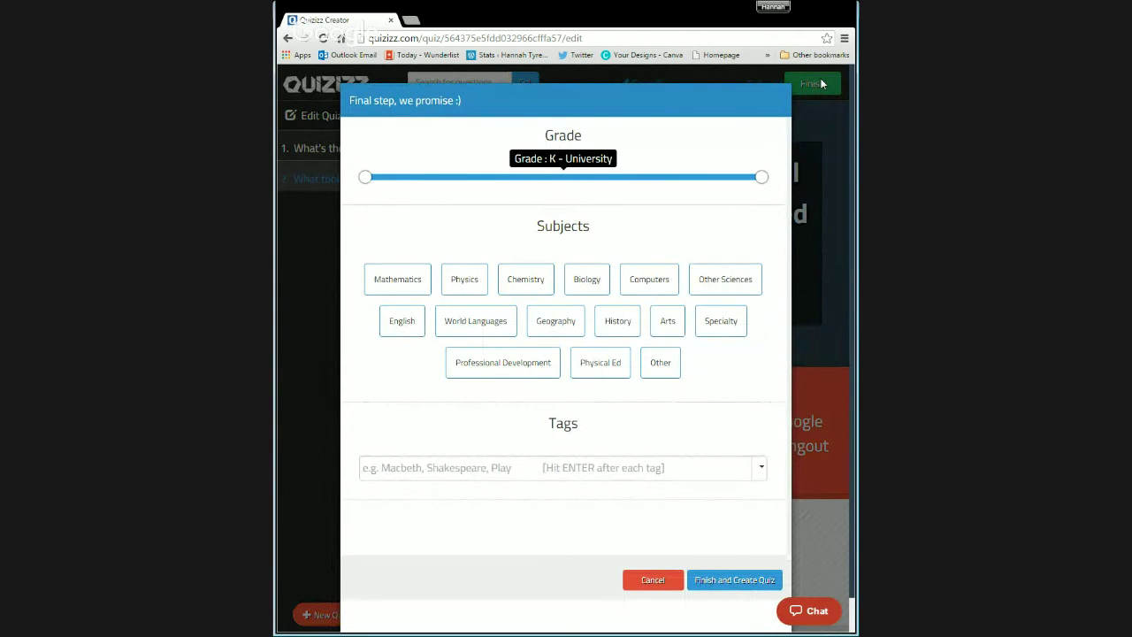
{"action": "left_click", "coordinate": [498, 368]}
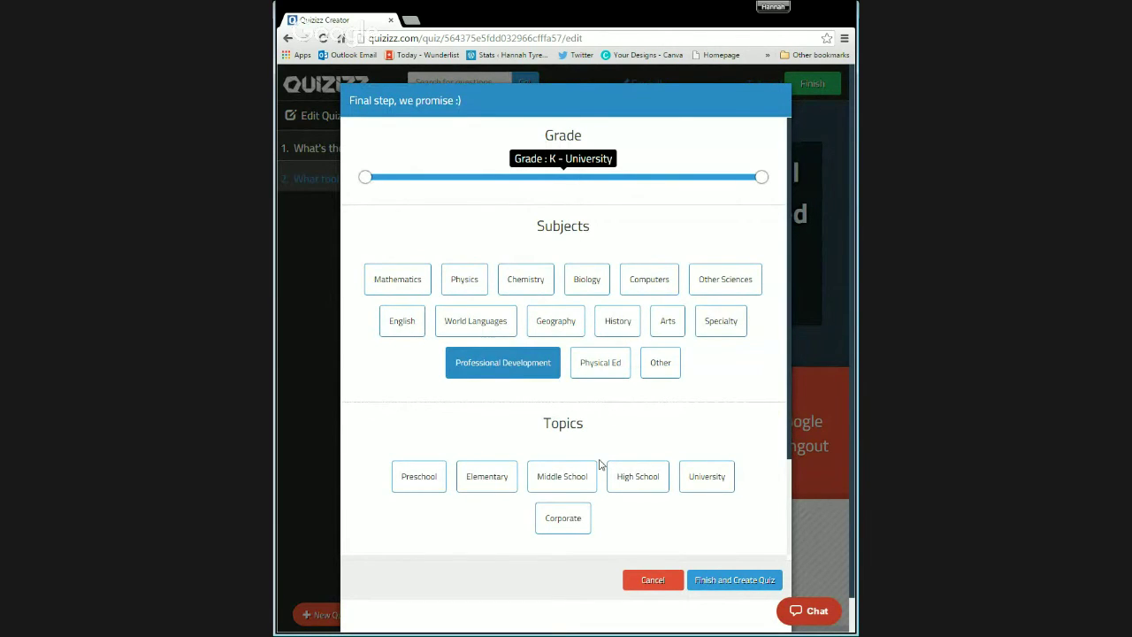
{"action": "left_click", "coordinate": [419, 475]}
{"action": "left_click", "coordinate": [641, 476]}
{"action": "left_click", "coordinate": [712, 476]}
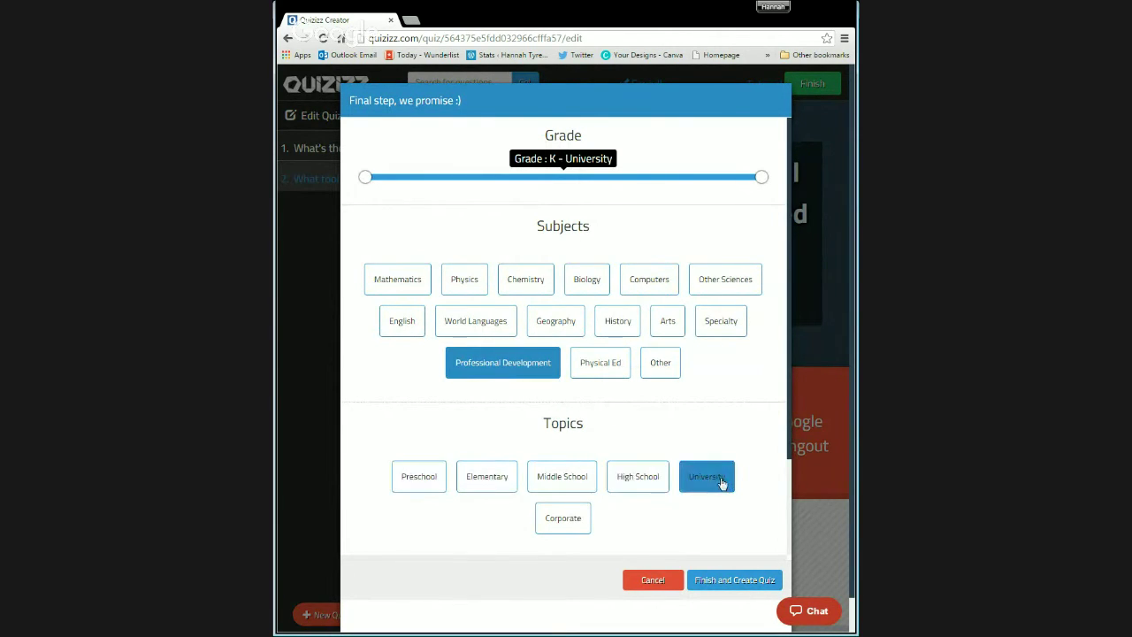
{"action": "left_click", "coordinate": [707, 475]}
{"action": "left_click", "coordinate": [617, 484]}
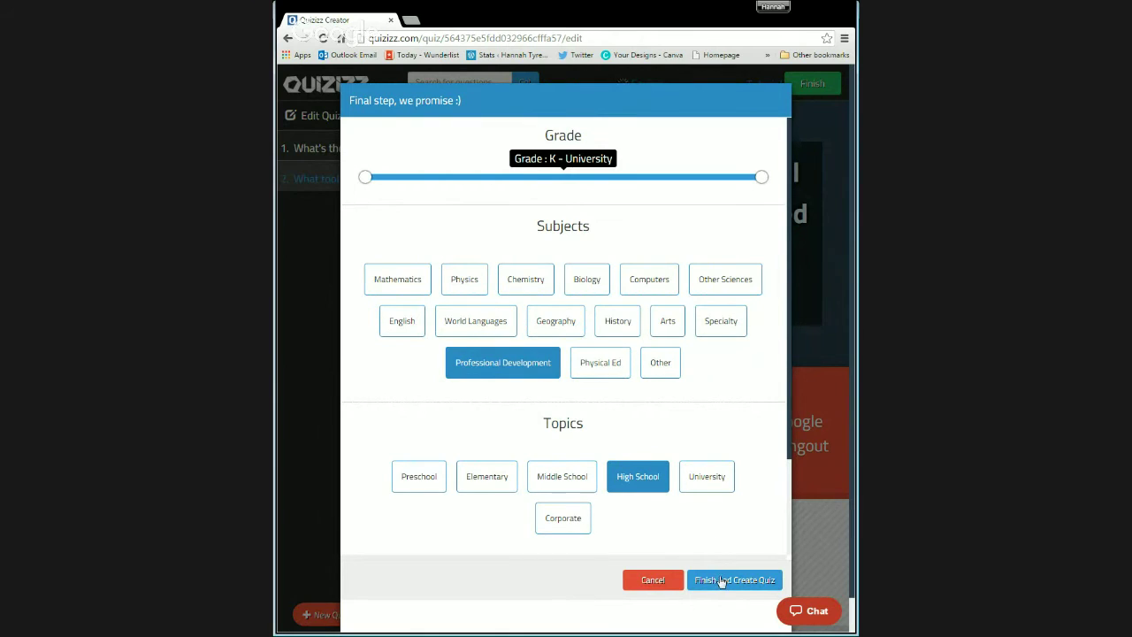
{"action": "left_click", "coordinate": [721, 580]}
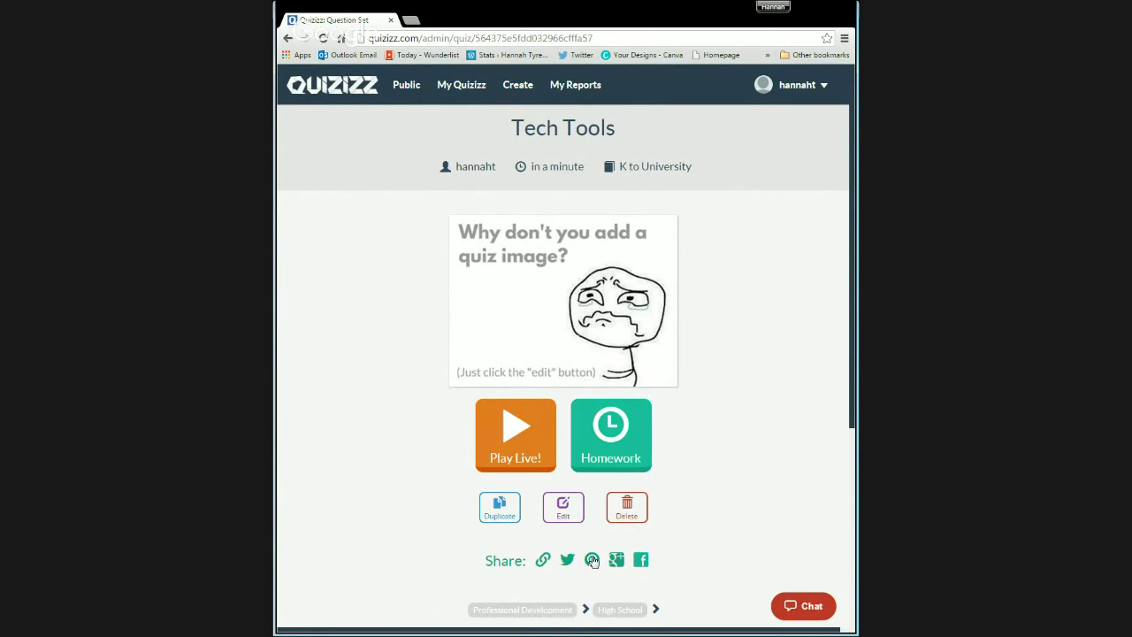
Show the shareable link of the Tech Tools quiz and look over its page
{"action": "left_click", "coordinate": [545, 560]}
{"action": "scroll", "coordinate": [743, 478], "scroll_direction": "down", "scroll_amount": 1}
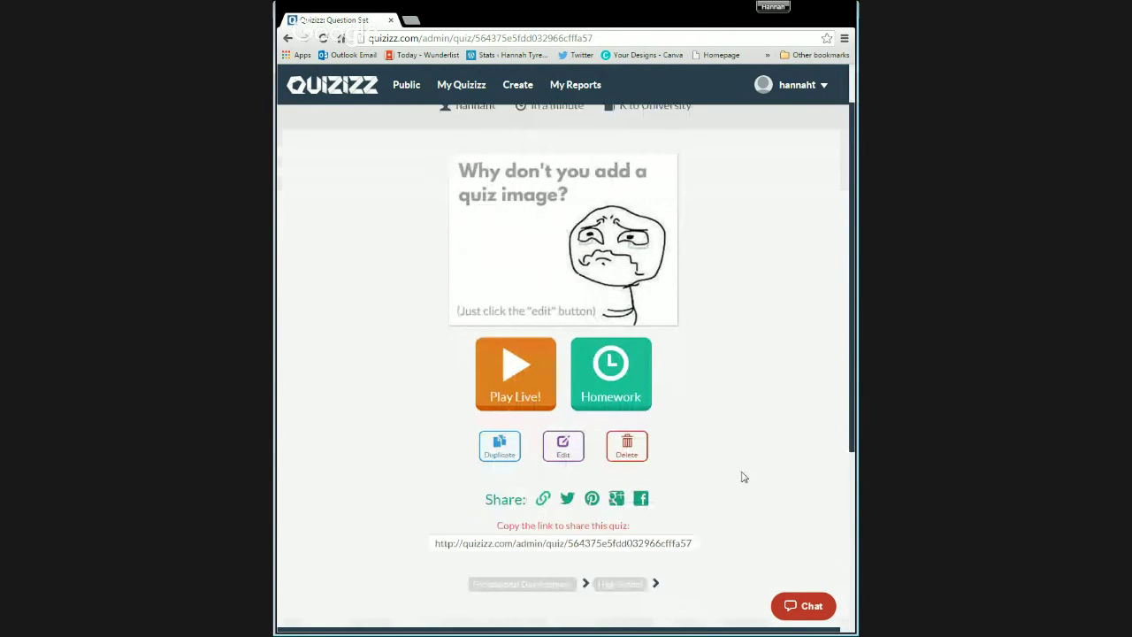
{"action": "scroll", "coordinate": [591, 484], "scroll_direction": "down", "scroll_amount": 1}
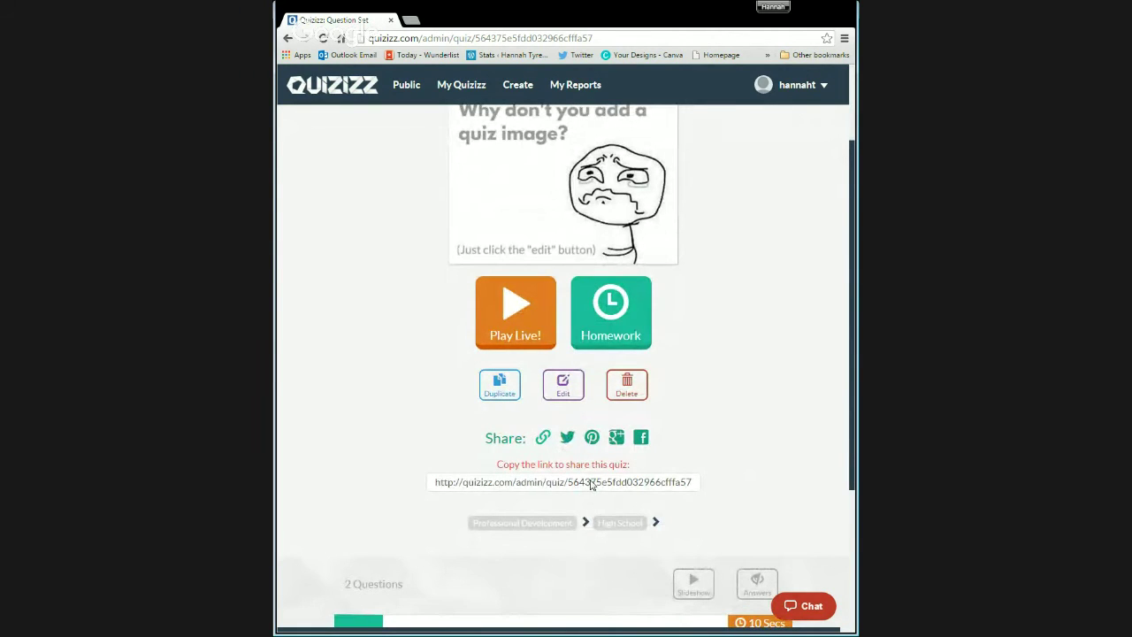
{"action": "scroll", "coordinate": [693, 418], "scroll_direction": "up", "scroll_amount": 1}
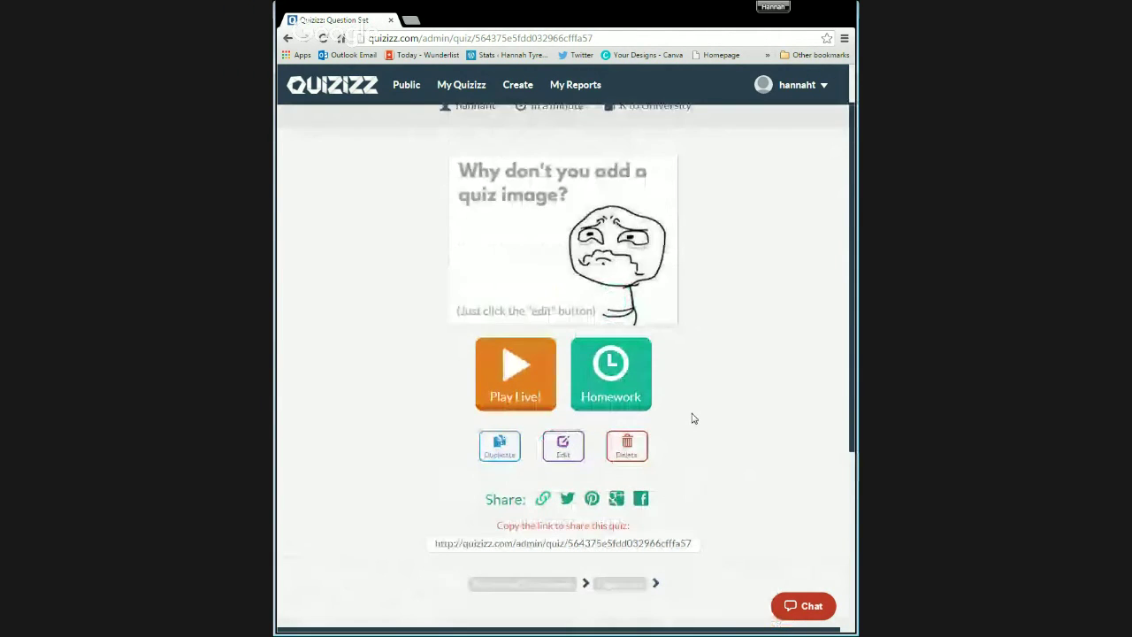
{"action": "scroll", "coordinate": [694, 418], "scroll_direction": "up", "scroll_amount": 1}
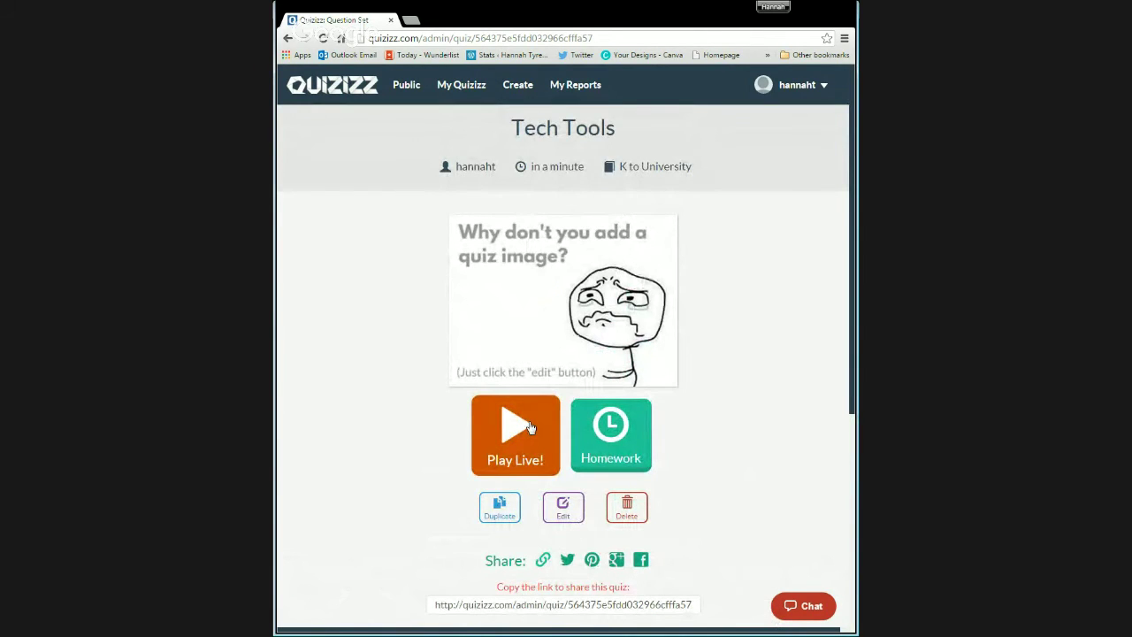
Set up a live game of the quiz with Show Memes turned off and proceed to its lobby
{"action": "left_click", "coordinate": [530, 428]}
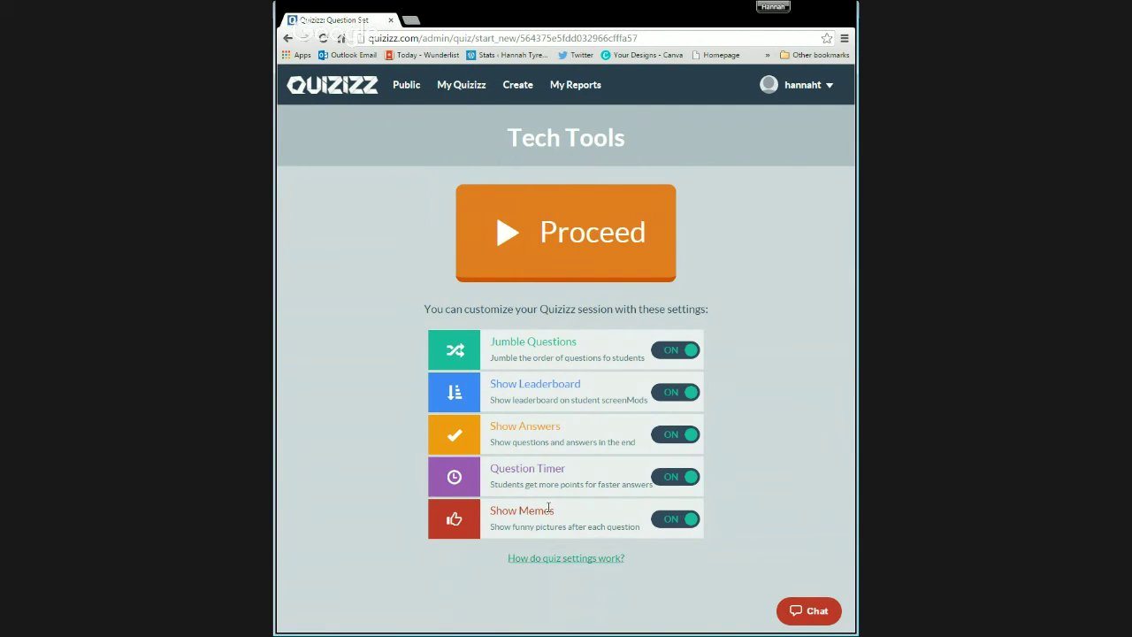
{"action": "left_click", "coordinate": [662, 520]}
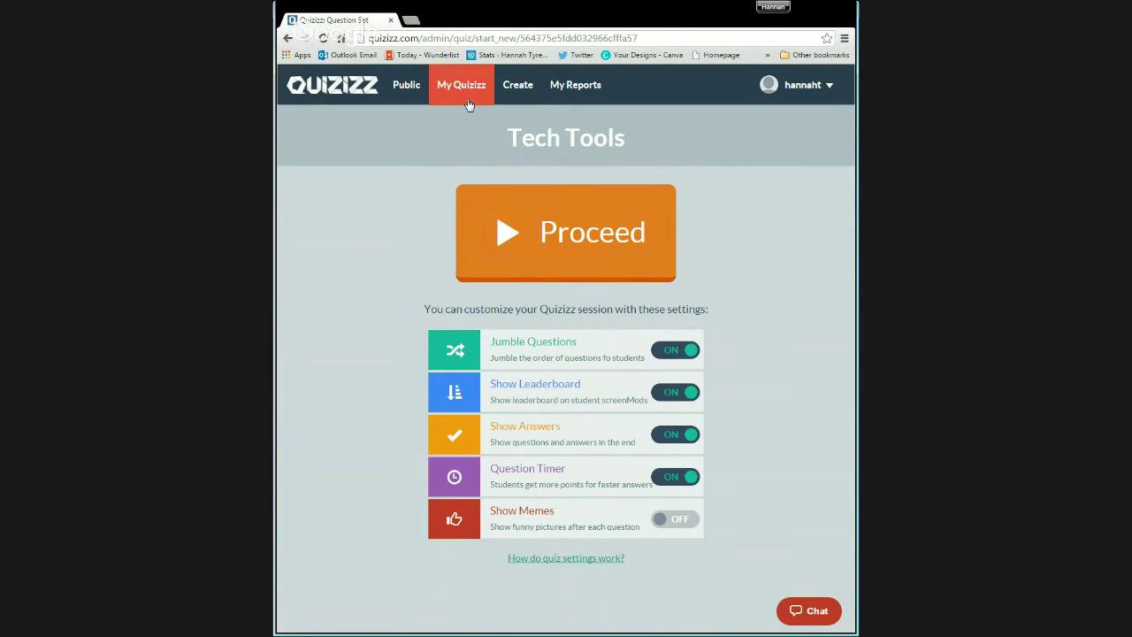
{"action": "left_click", "coordinate": [539, 243]}
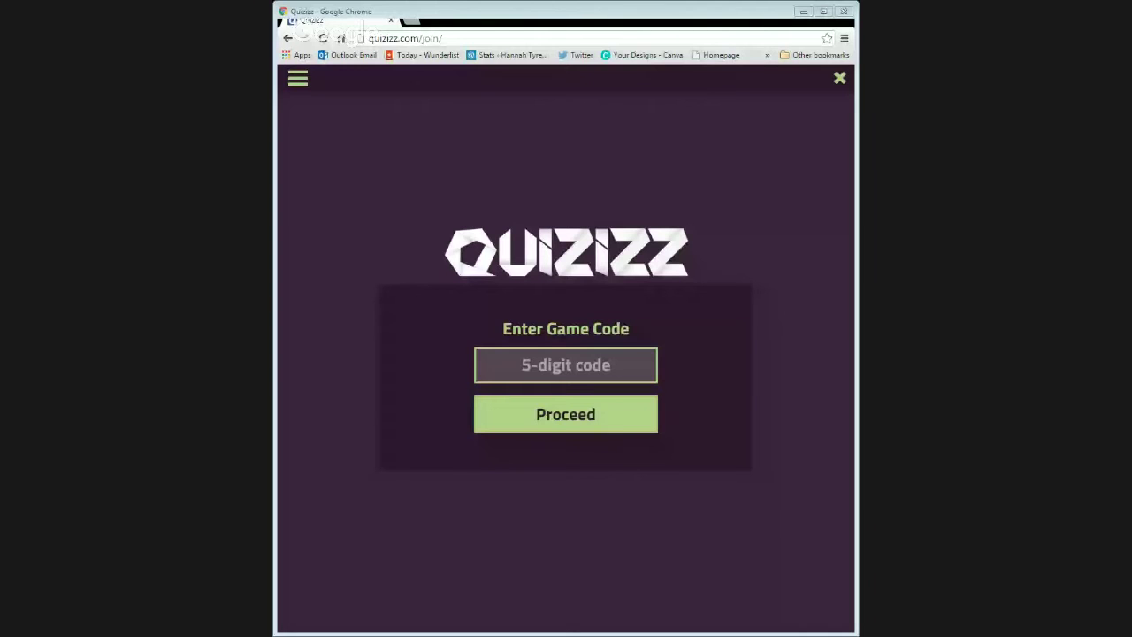
Join the live game as a player by entering the five-digit game code and the player's name
{"action": "left_click", "coordinate": [566, 365]}
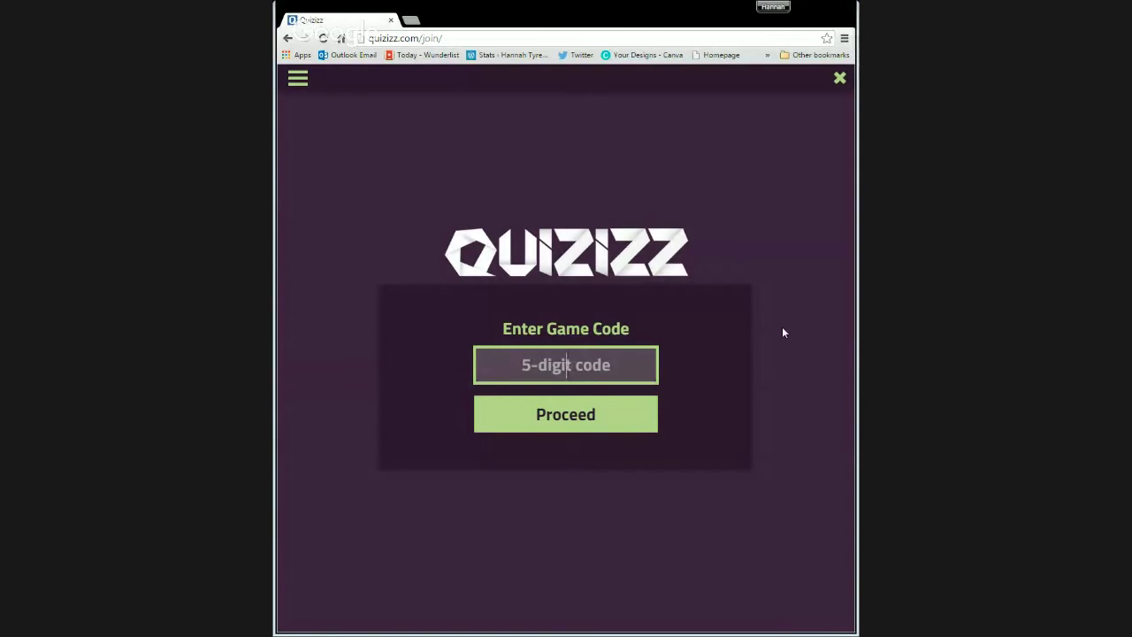
{"action": "type", "text": "4812"}
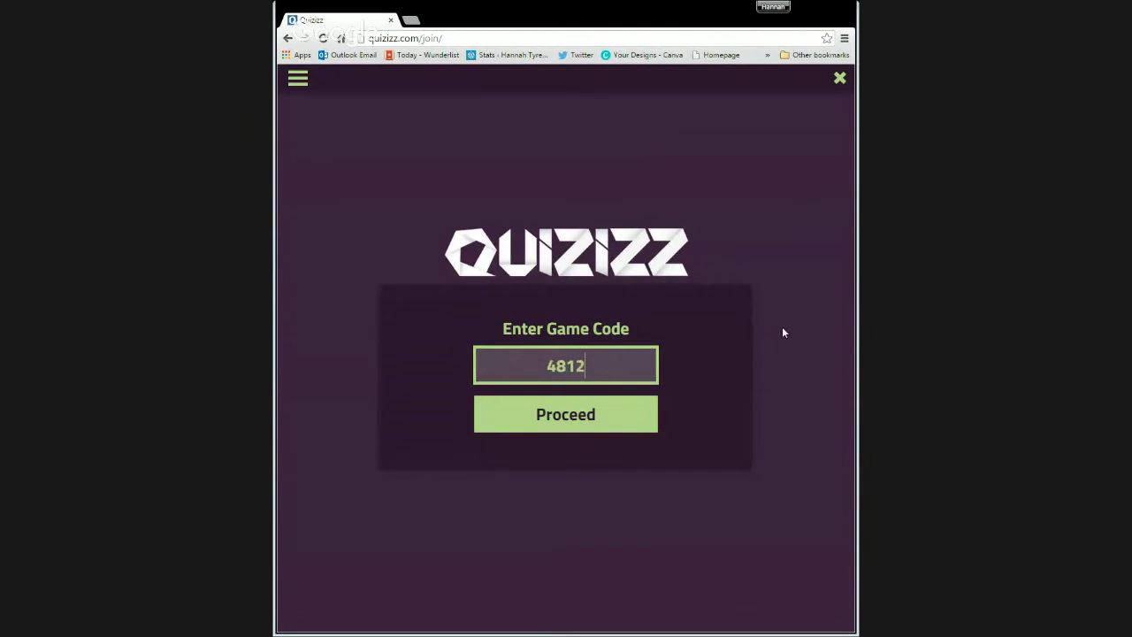
{"action": "type", "text": "4"}
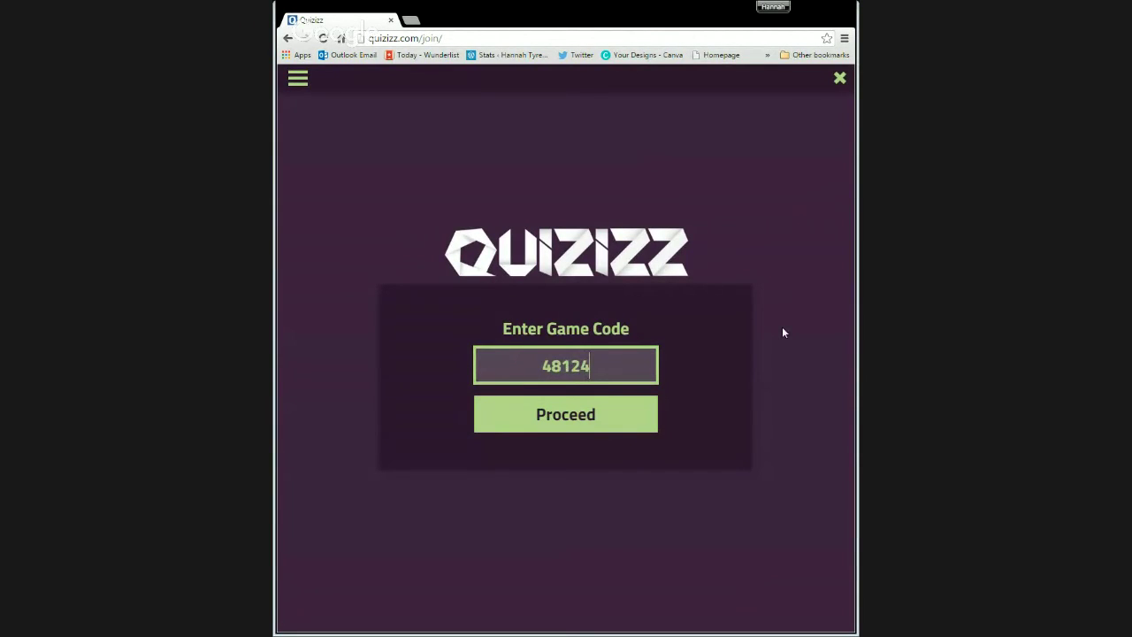
{"action": "left_click", "coordinate": [595, 415]}
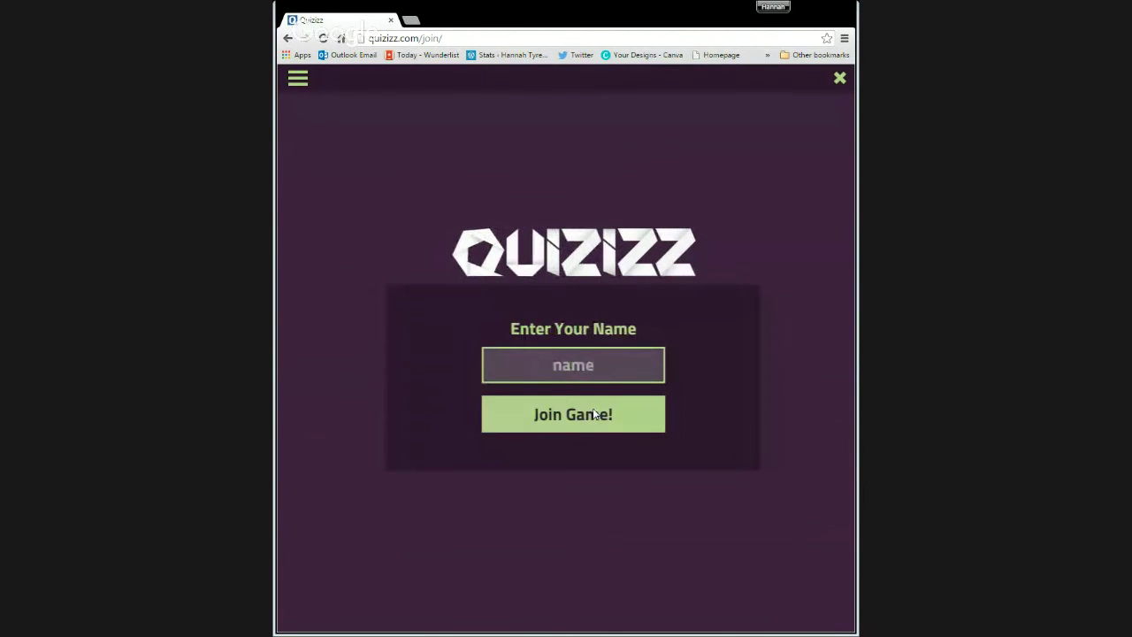
{"action": "type", "text": "Hannah"}
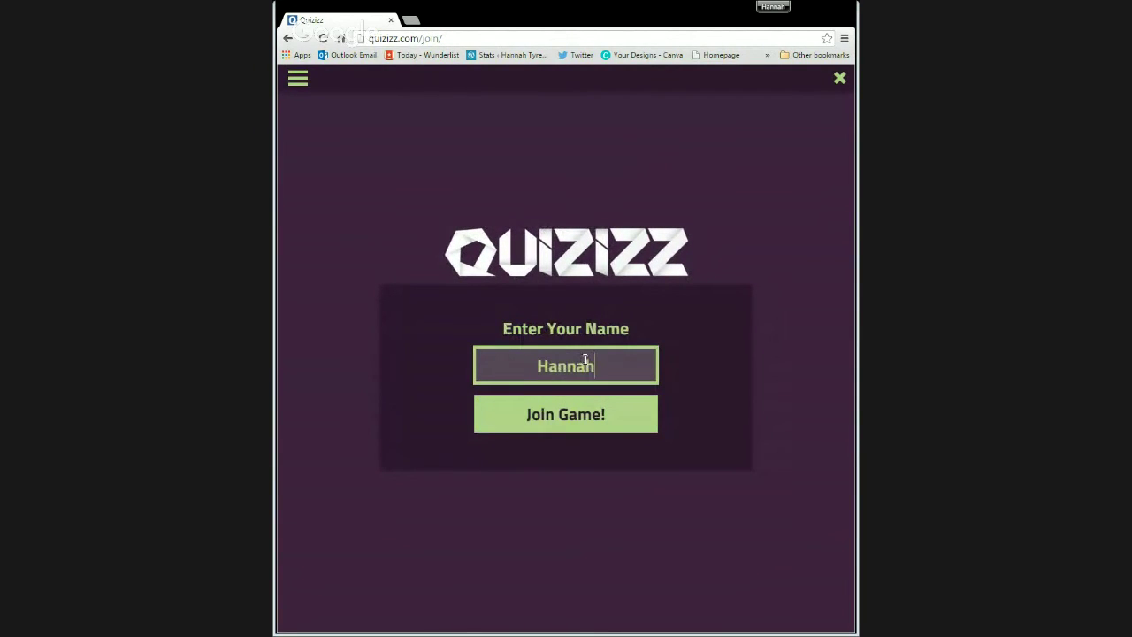
{"action": "left_click", "coordinate": [586, 410]}
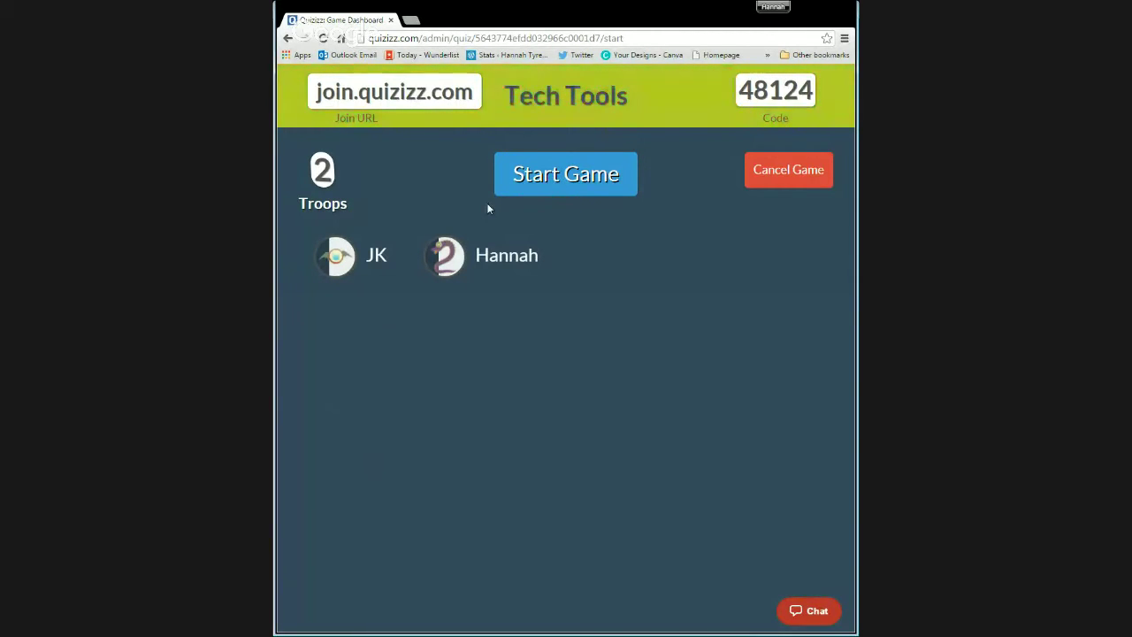
Start the game, then answer Google Hangout to the video tool question and Kahoot to the greatest quiz tool question
{"action": "left_click", "coordinate": [587, 172]}
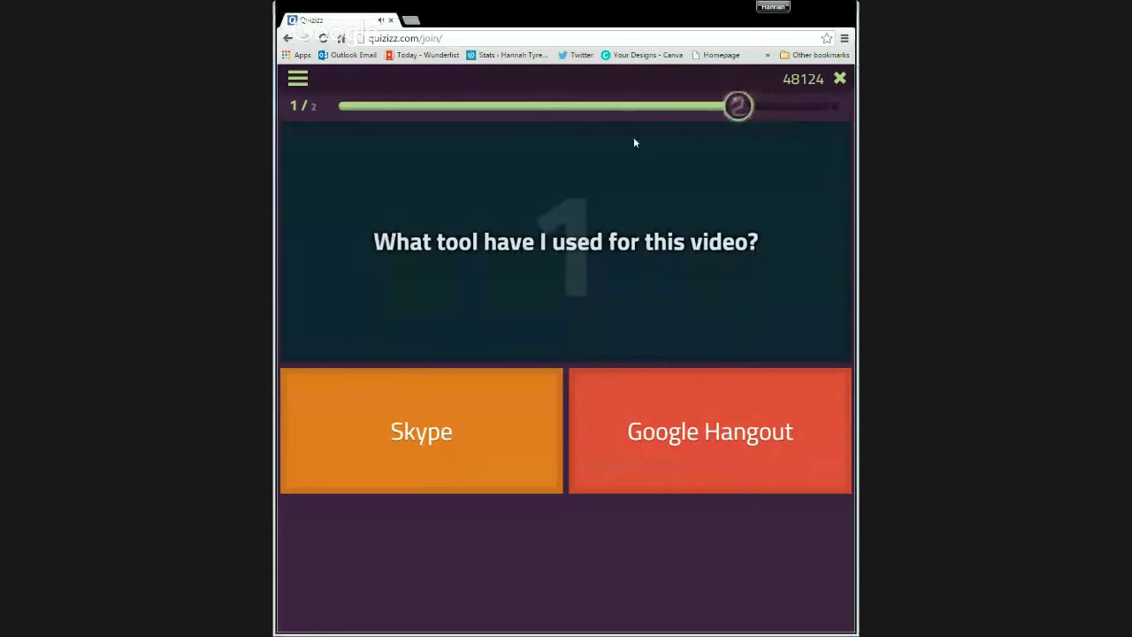
{"action": "left_click", "coordinate": [688, 435]}
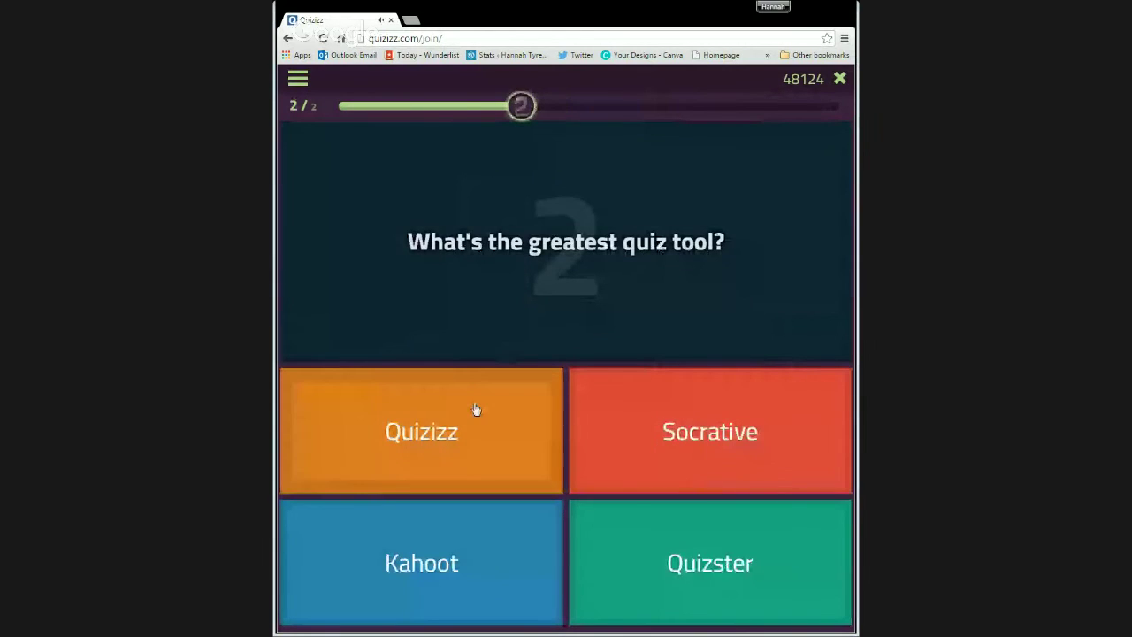
{"action": "left_click", "coordinate": [433, 560]}
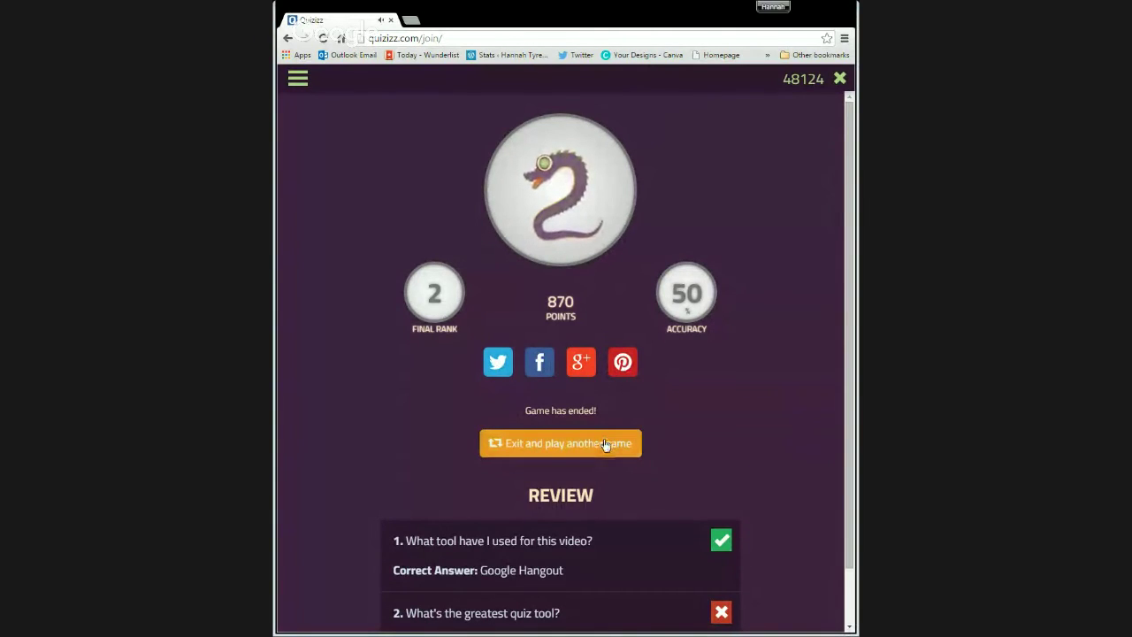
Save the finished game's results data from the dashboard and open the downloaded spreadsheet in Excel
{"action": "scroll", "coordinate": [753, 320], "scroll_direction": "down", "scroll_amount": 1}
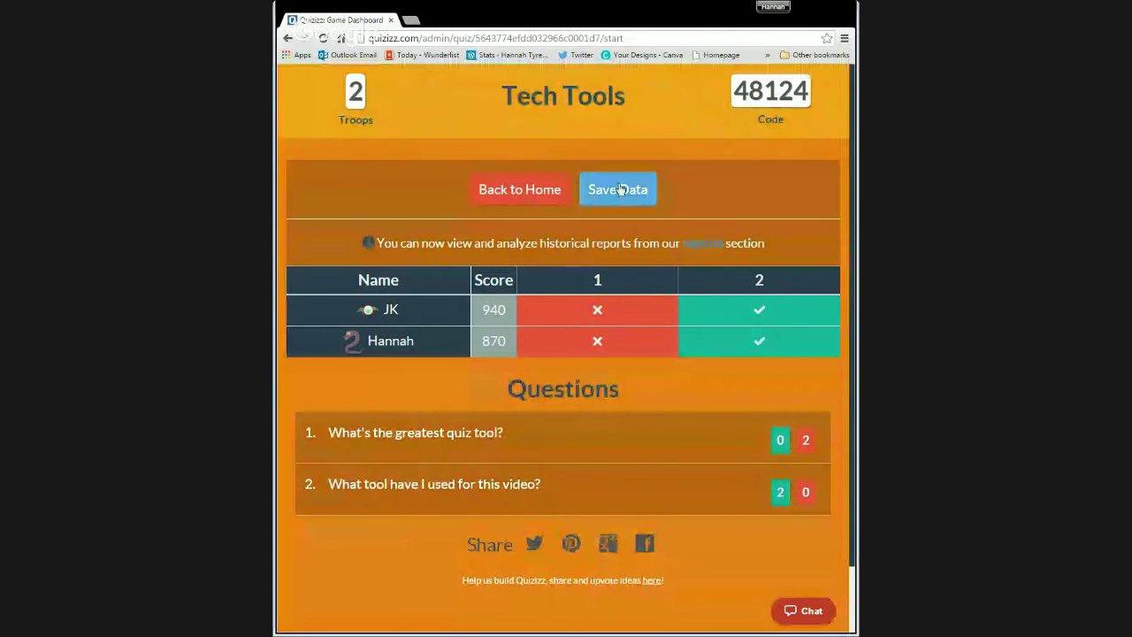
{"action": "left_click", "coordinate": [620, 189]}
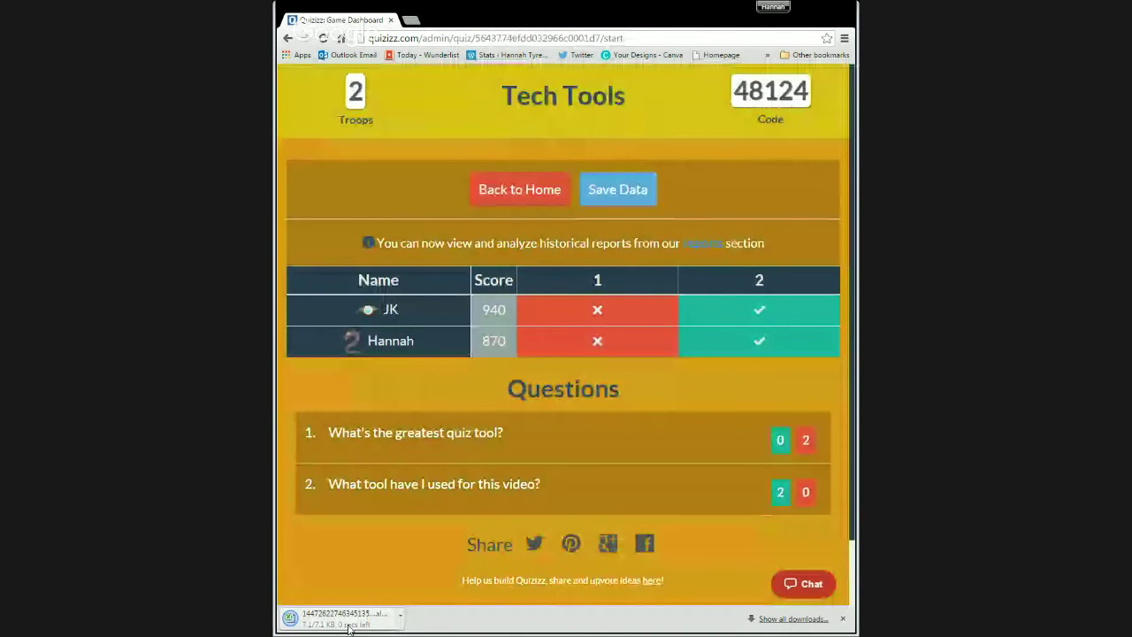
{"action": "left_click", "coordinate": [348, 628]}
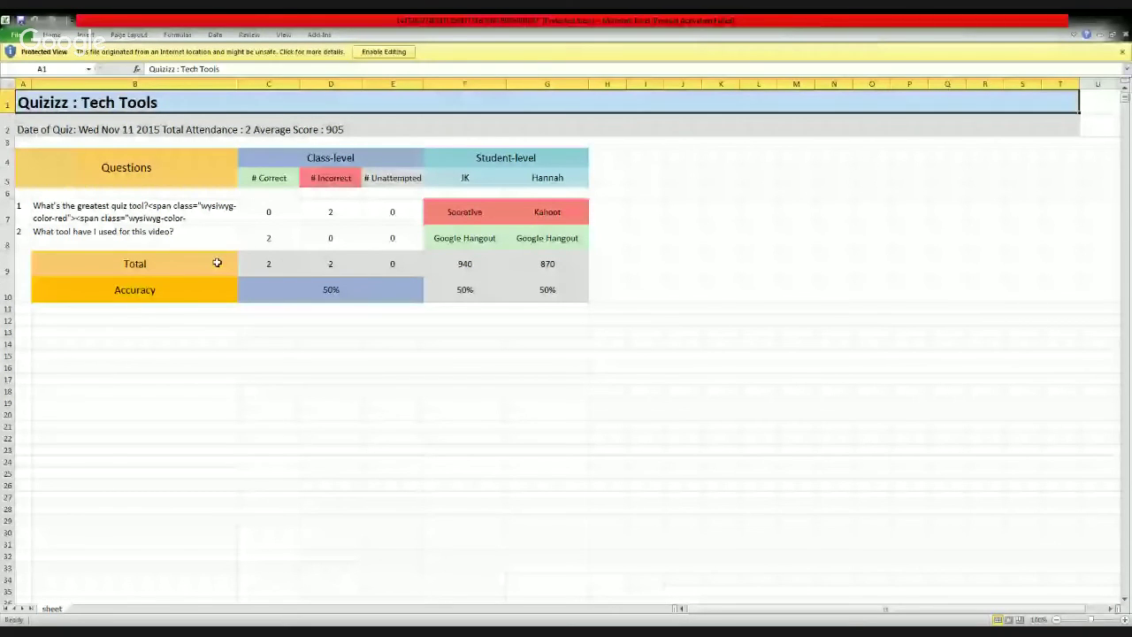
Examine the student-level columns of the results sheet, including each player's answers, total and accuracy, and the space for further students
{"action": "left_click", "coordinate": [562, 178]}
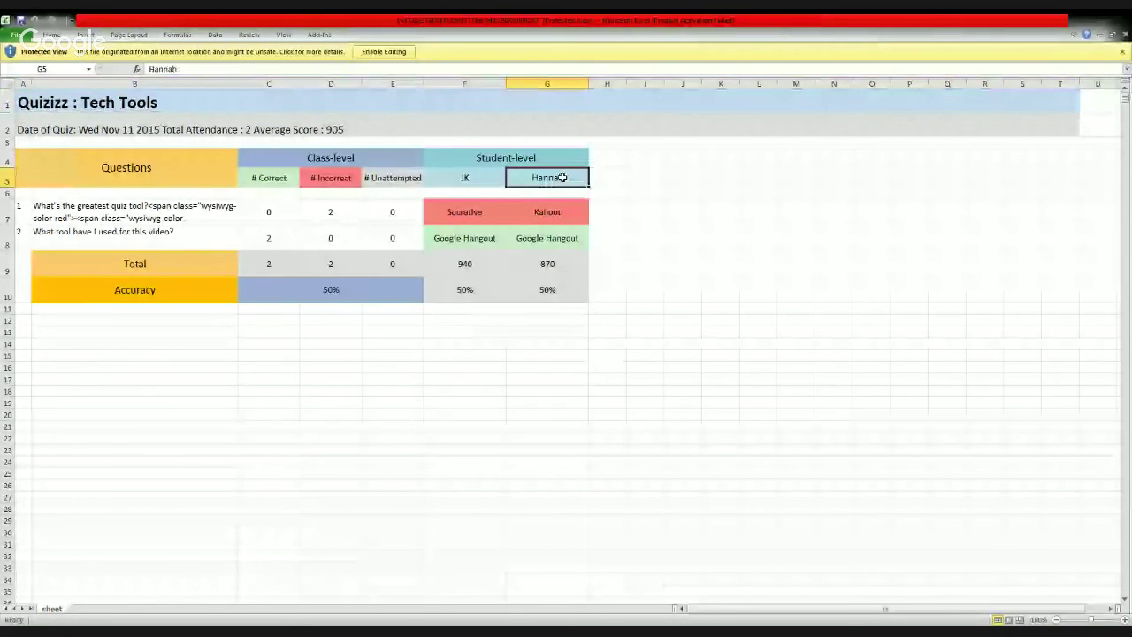
{"action": "left_click_drag", "start_coordinate": [543, 212], "coordinate": [470, 236]}
{"action": "left_click", "coordinate": [551, 268]}
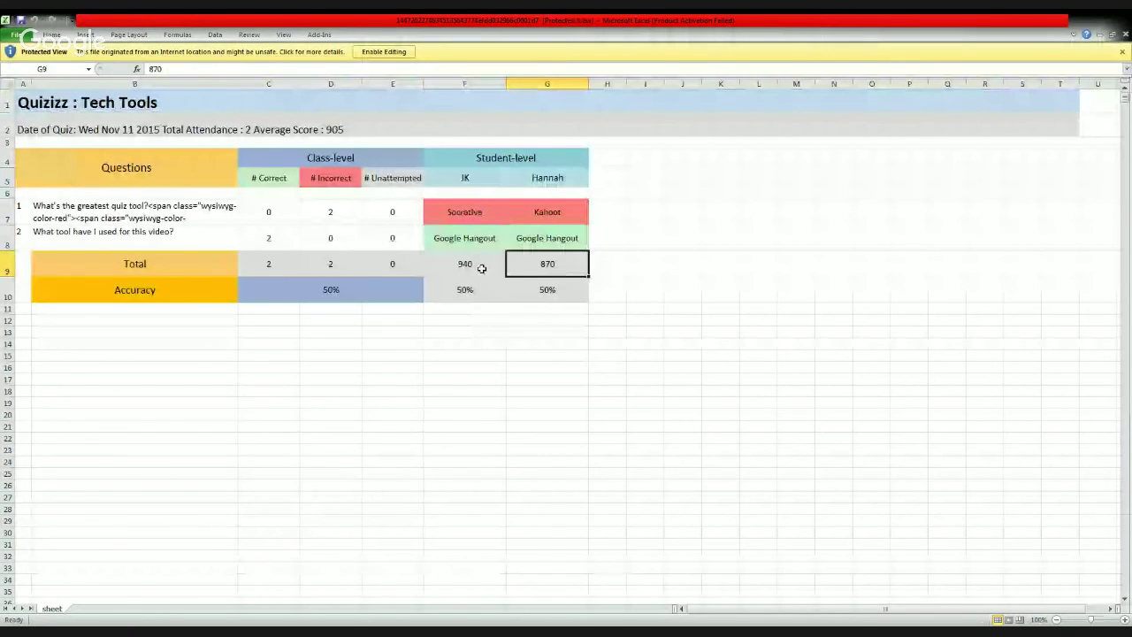
{"action": "left_click", "coordinate": [465, 297]}
{"action": "left_click", "coordinate": [509, 328]}
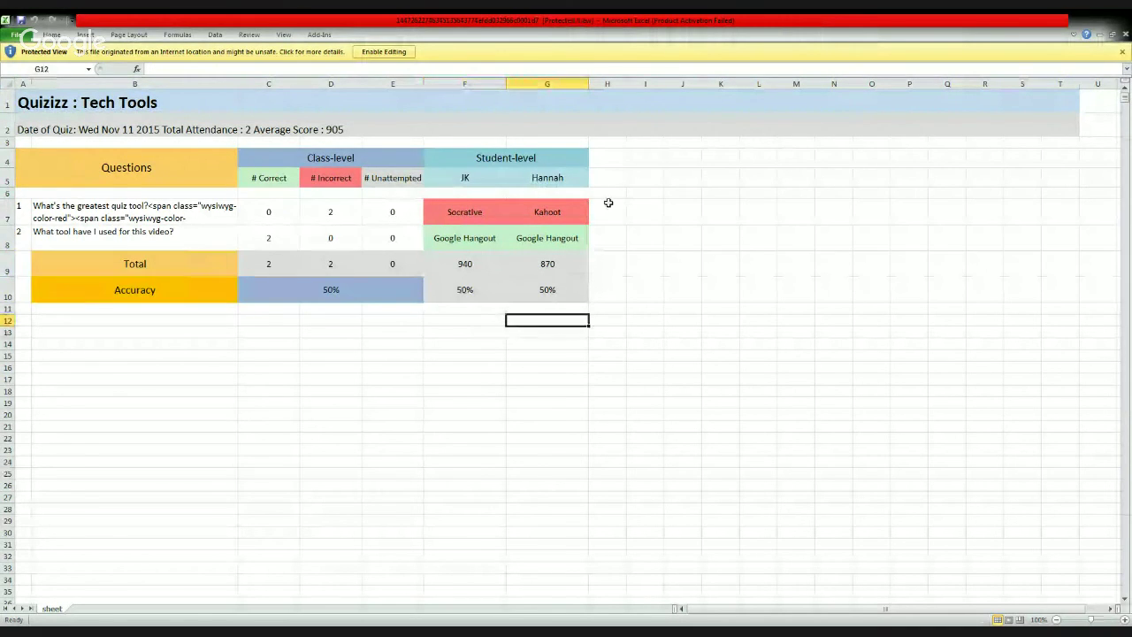
{"action": "left_click_drag", "start_coordinate": [608, 179], "coordinate": [1105, 182]}
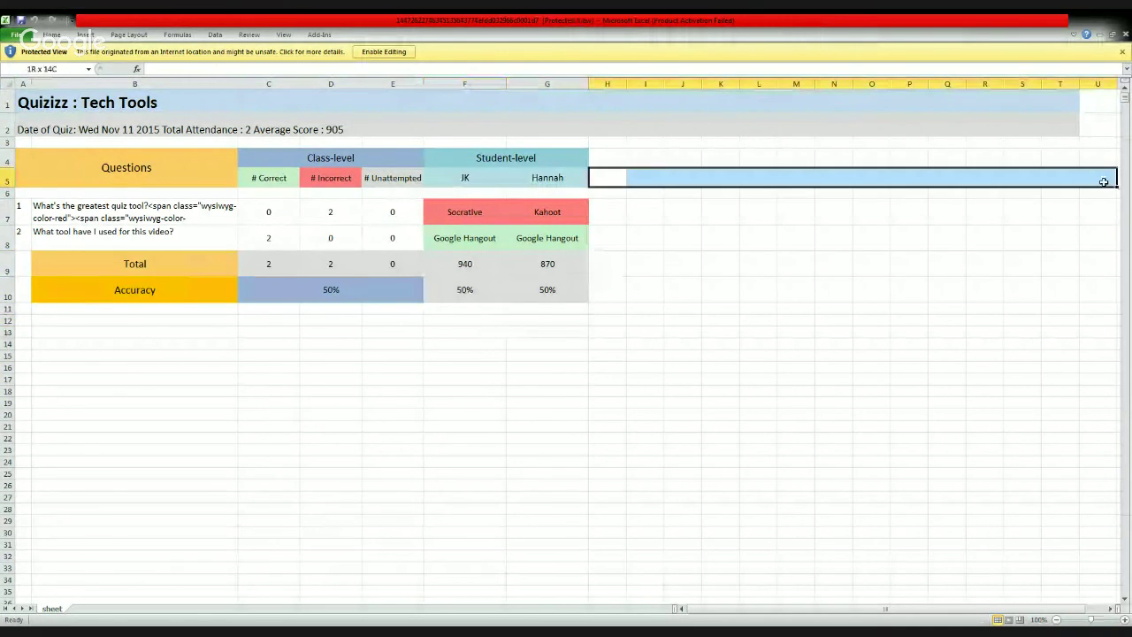
{"action": "left_click", "coordinate": [601, 207]}
{"action": "left_click", "coordinate": [792, 215]}
{"action": "left_click", "coordinate": [645, 264]}
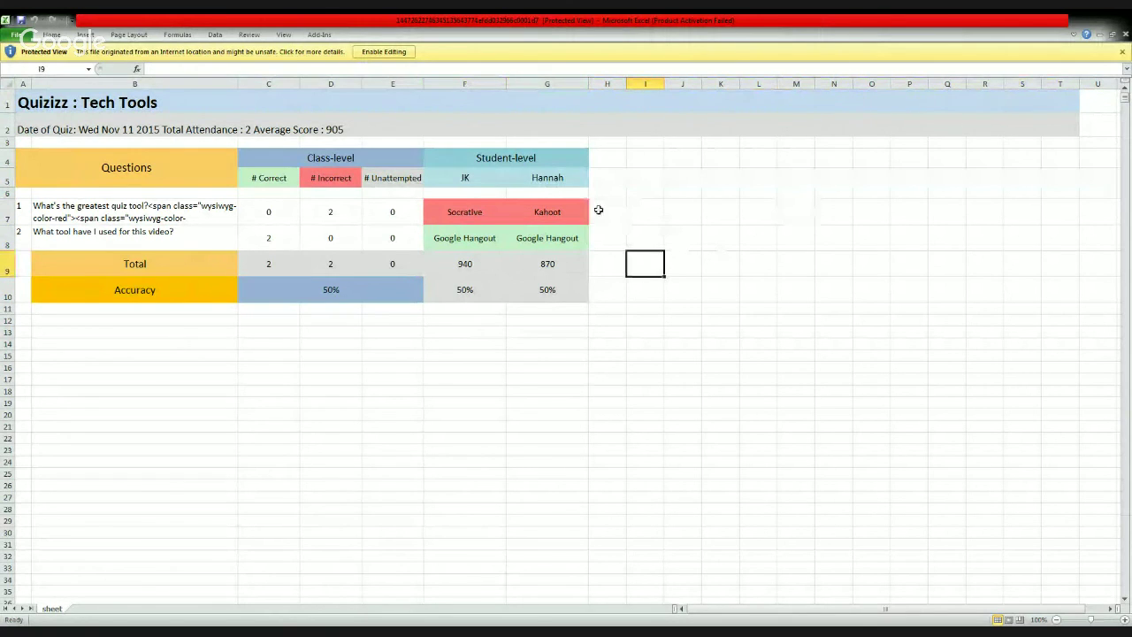
Switch back to Quizizz, leave the finished game's dashboard and open the Tech Tools quiz from the account's own quizzes
{"action": "left_click", "coordinate": [601, 212]}
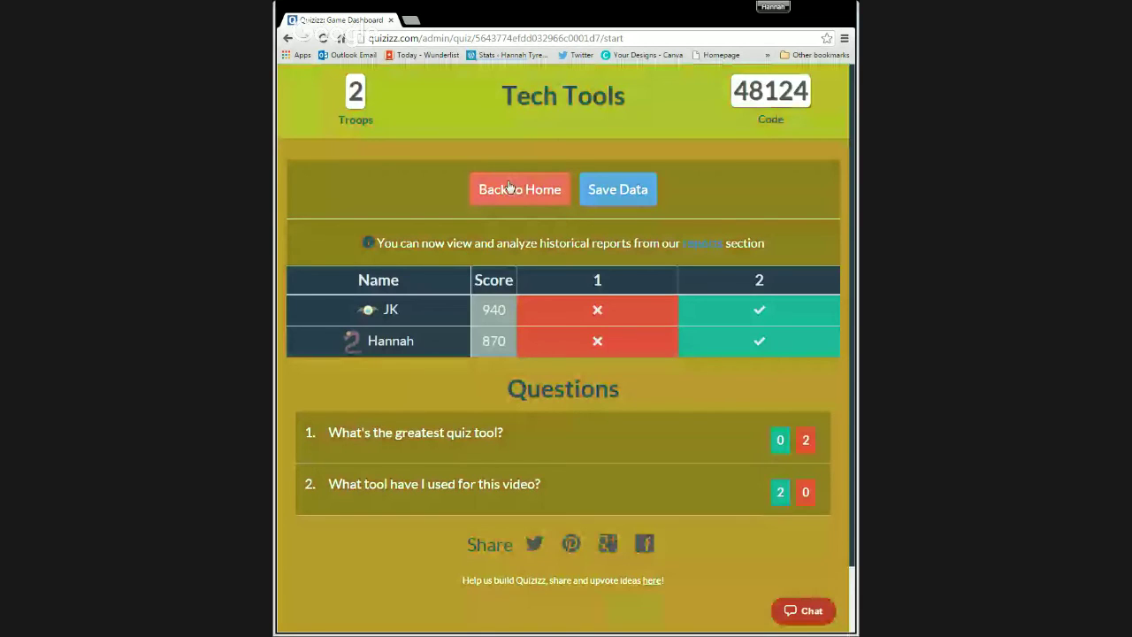
{"action": "left_click", "coordinate": [511, 188]}
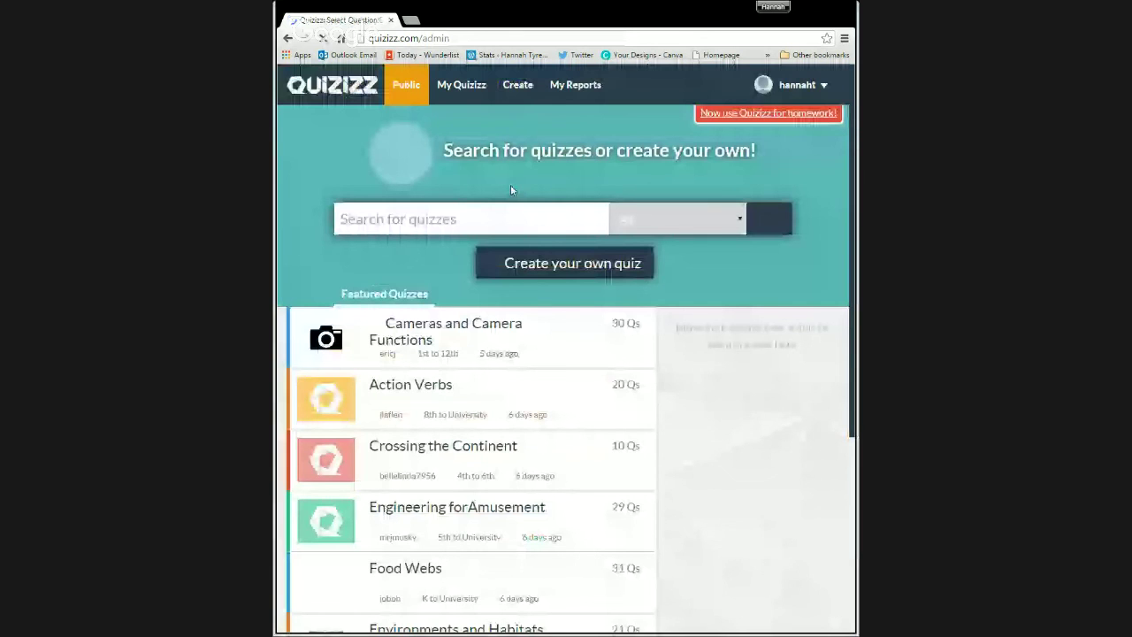
{"action": "left_click", "coordinate": [461, 93]}
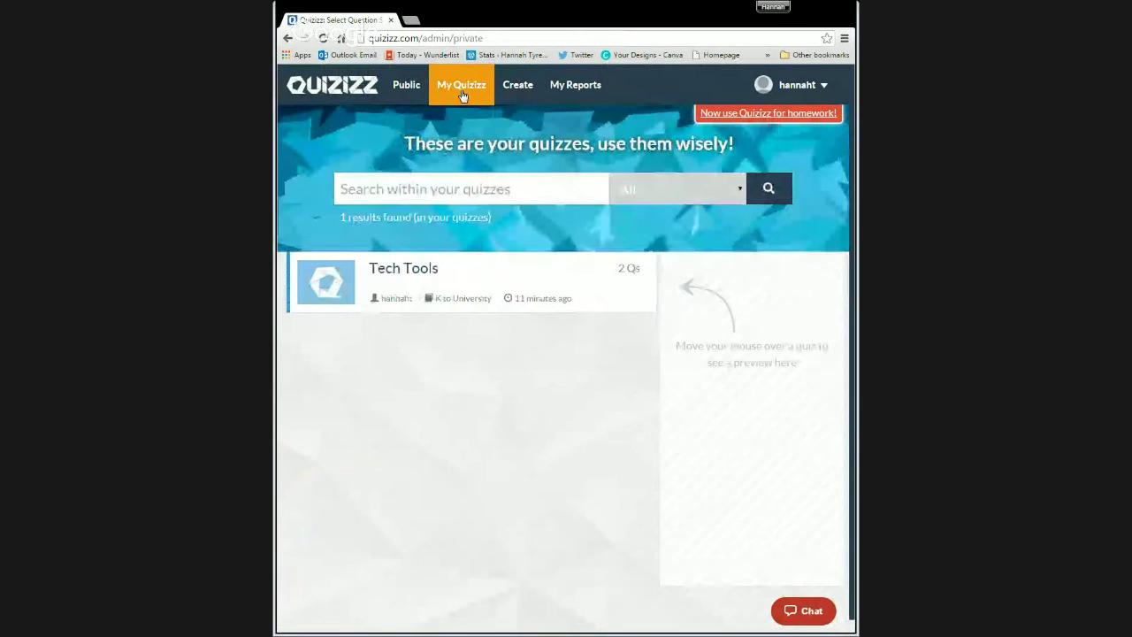
{"action": "mouse_move", "coordinate": [494, 323]}
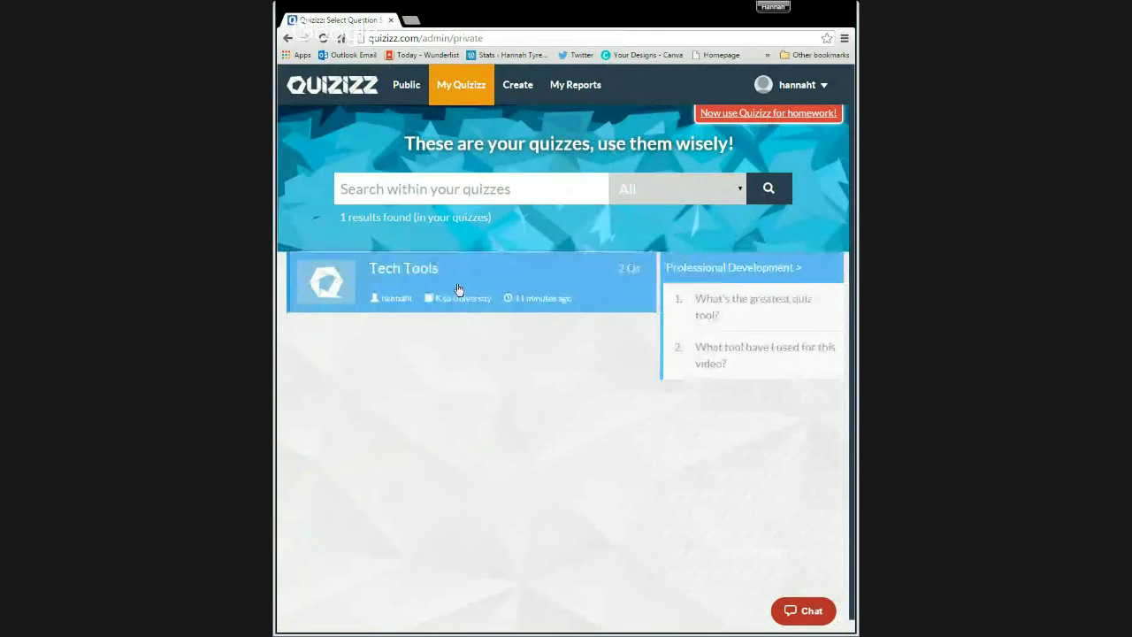
{"action": "left_click", "coordinate": [459, 291]}
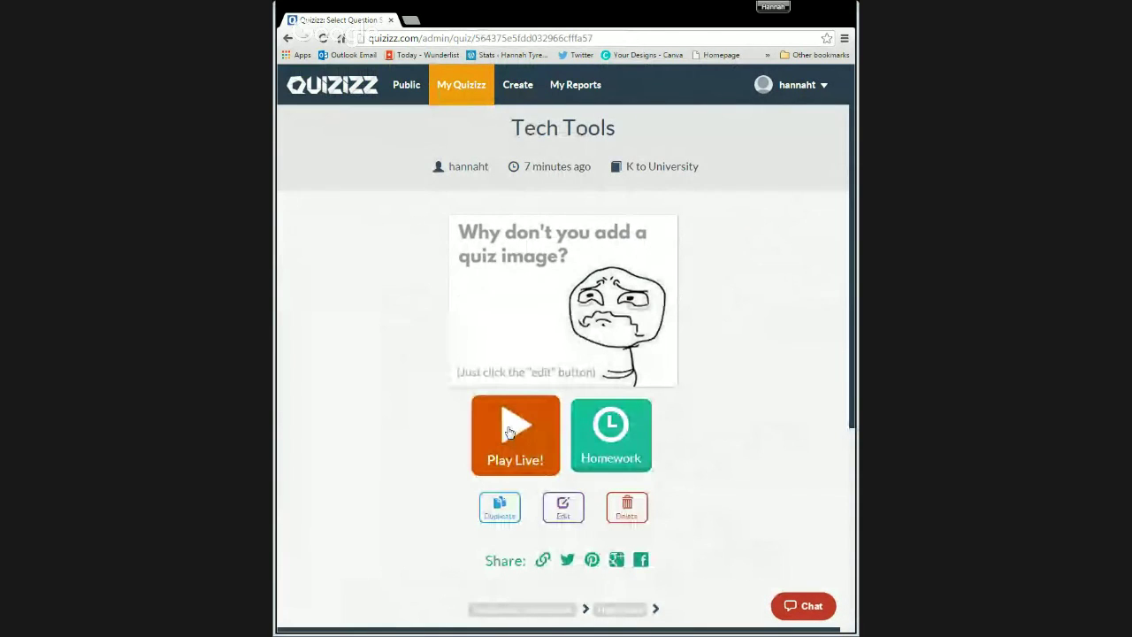
{"action": "left_click", "coordinate": [482, 85]}
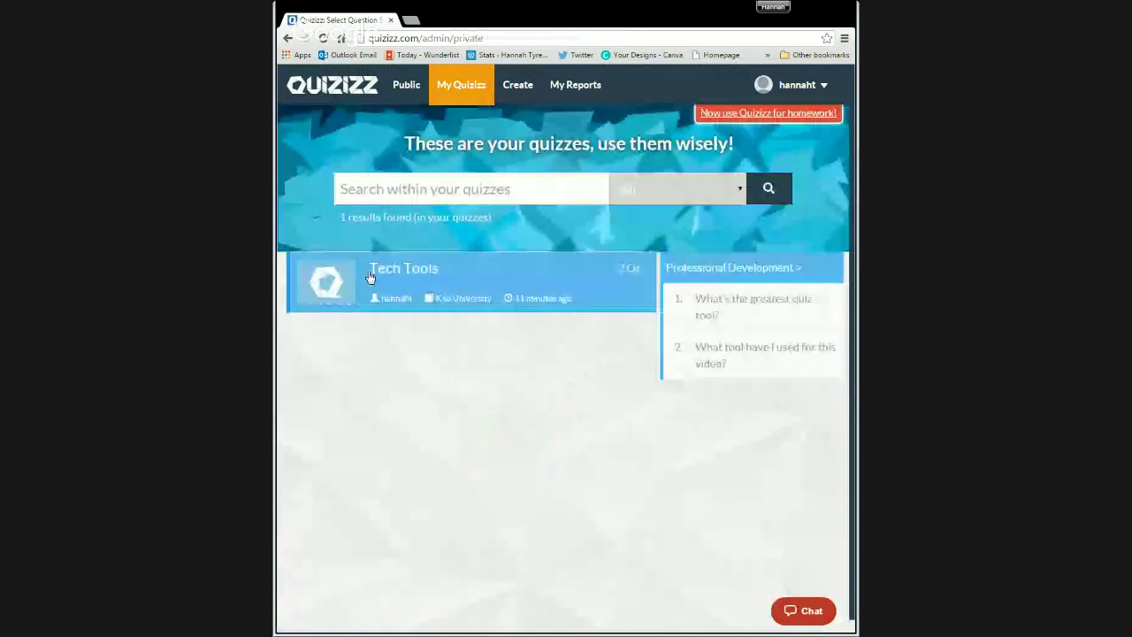
{"action": "left_click", "coordinate": [370, 276]}
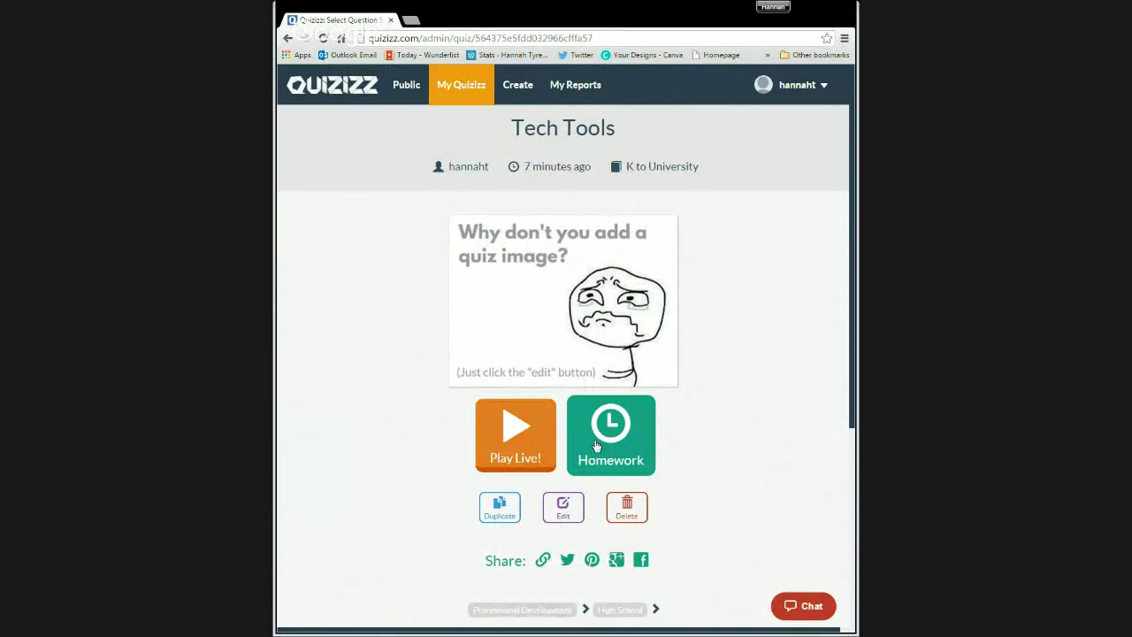
Assign the Tech Tools quiz as homework with the Nov 12 deadline and the default session settings
{"action": "left_click", "coordinate": [596, 446]}
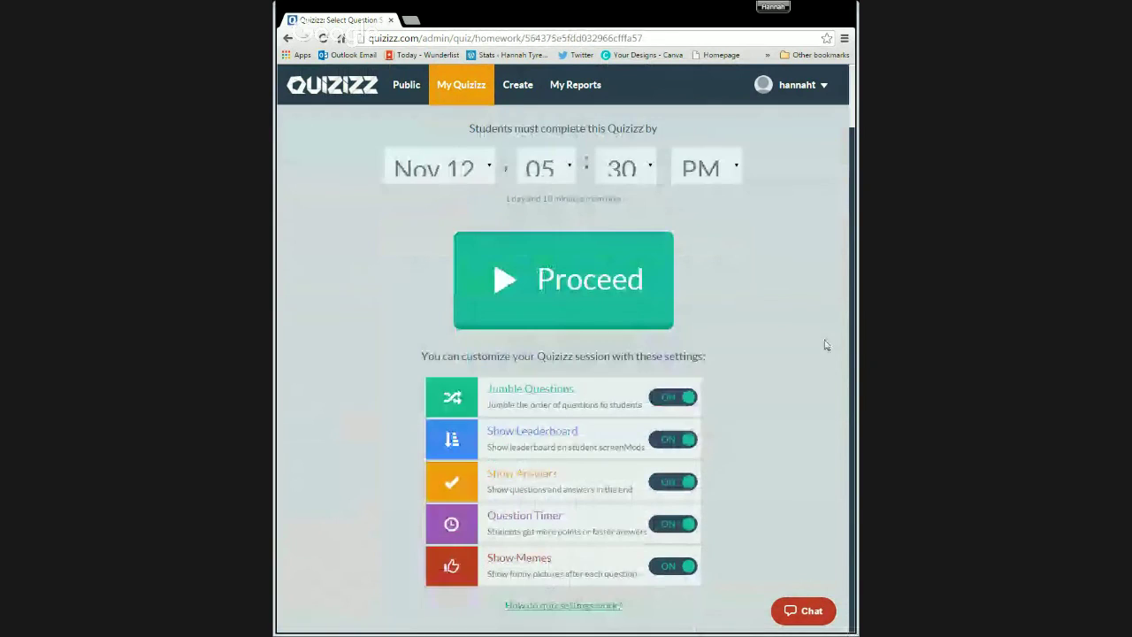
{"action": "scroll", "coordinate": [598, 366], "scroll_direction": "up", "scroll_amount": 1}
{"action": "left_click", "coordinate": [598, 366]}
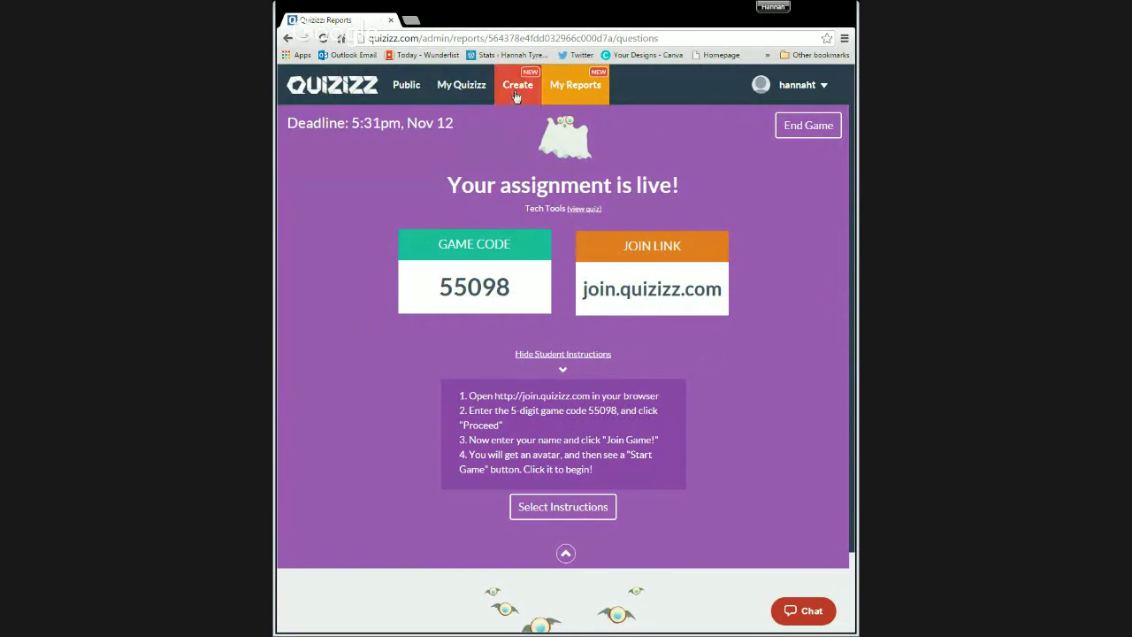
Leave the live homework assignment, revisit the account's own quizzes and open the reports overview
{"action": "left_click", "coordinate": [462, 89]}
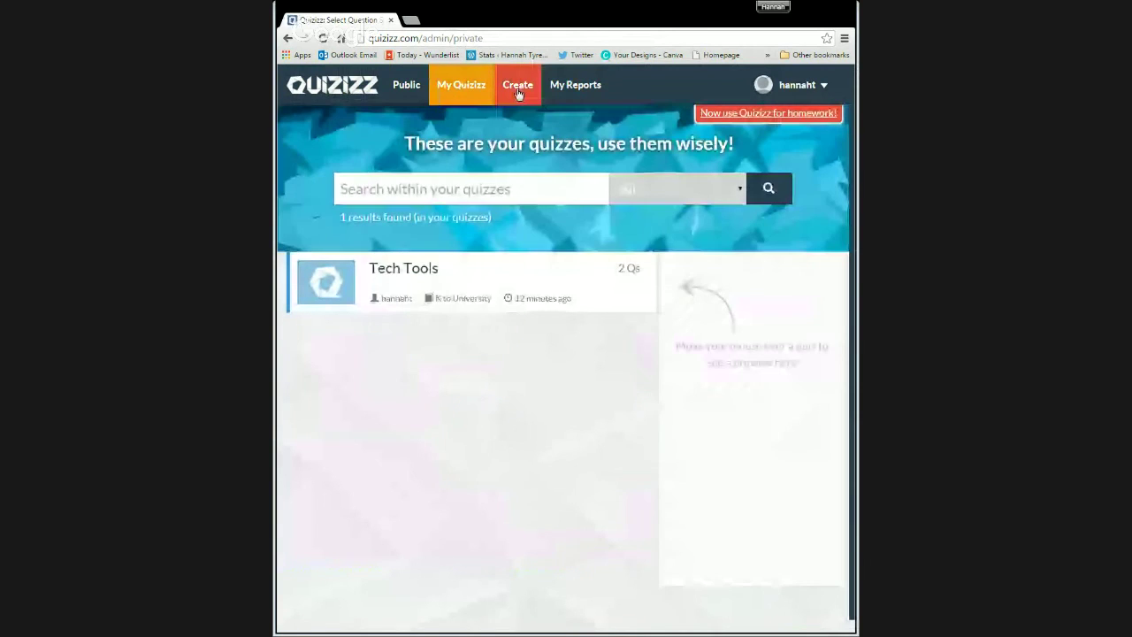
{"action": "left_click", "coordinate": [558, 91]}
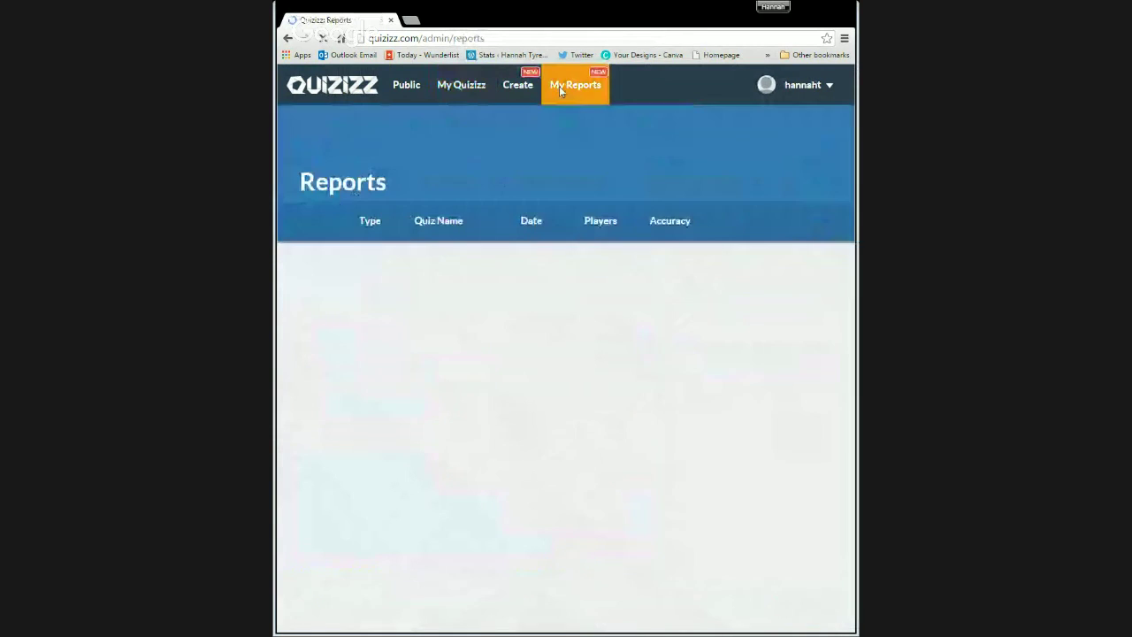